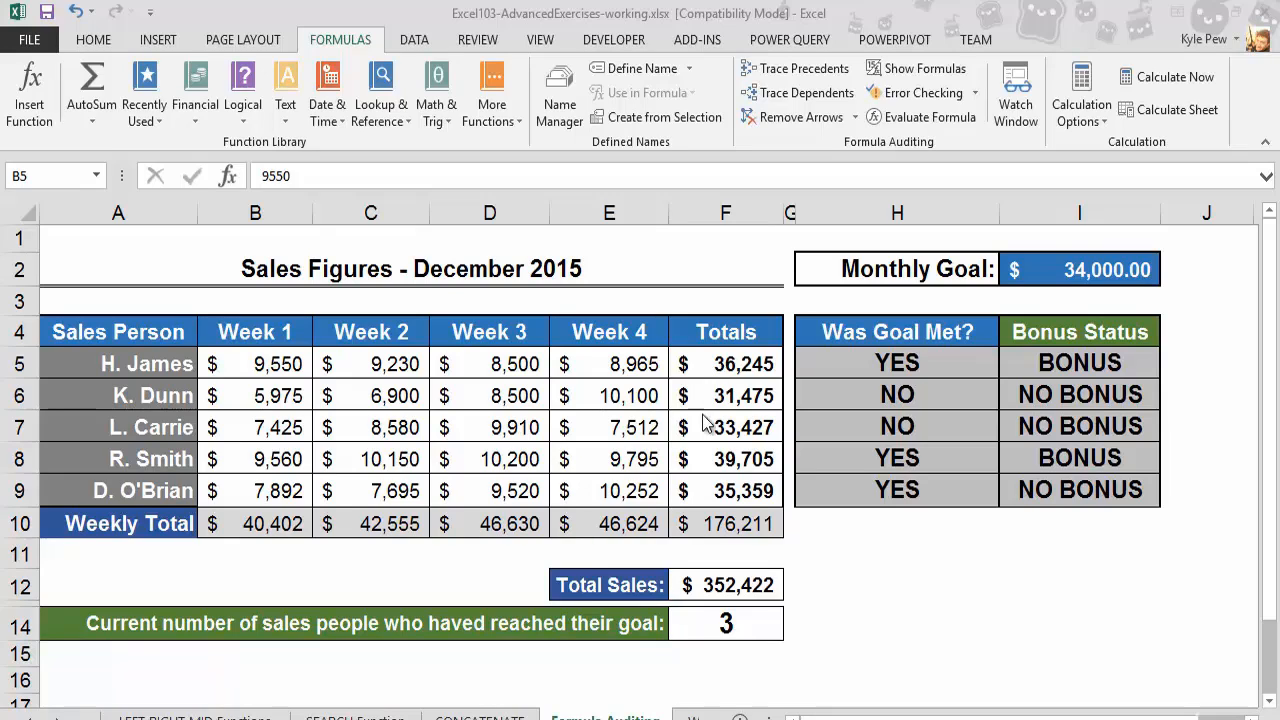
# Check the formula in F5, and trace the precedents of the Was Goal Met? formula in cell H5
pyautogui.click(701, 364)
pyautogui.click(701, 364)
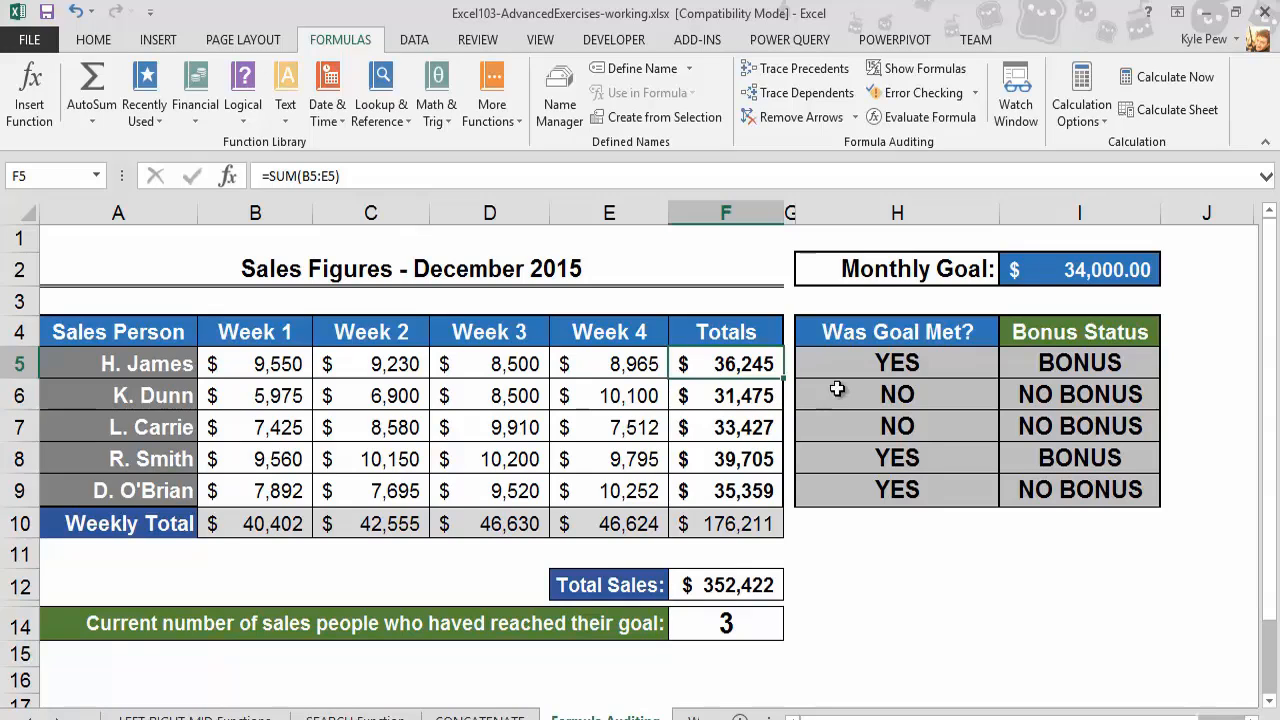
pyautogui.click(871, 363)
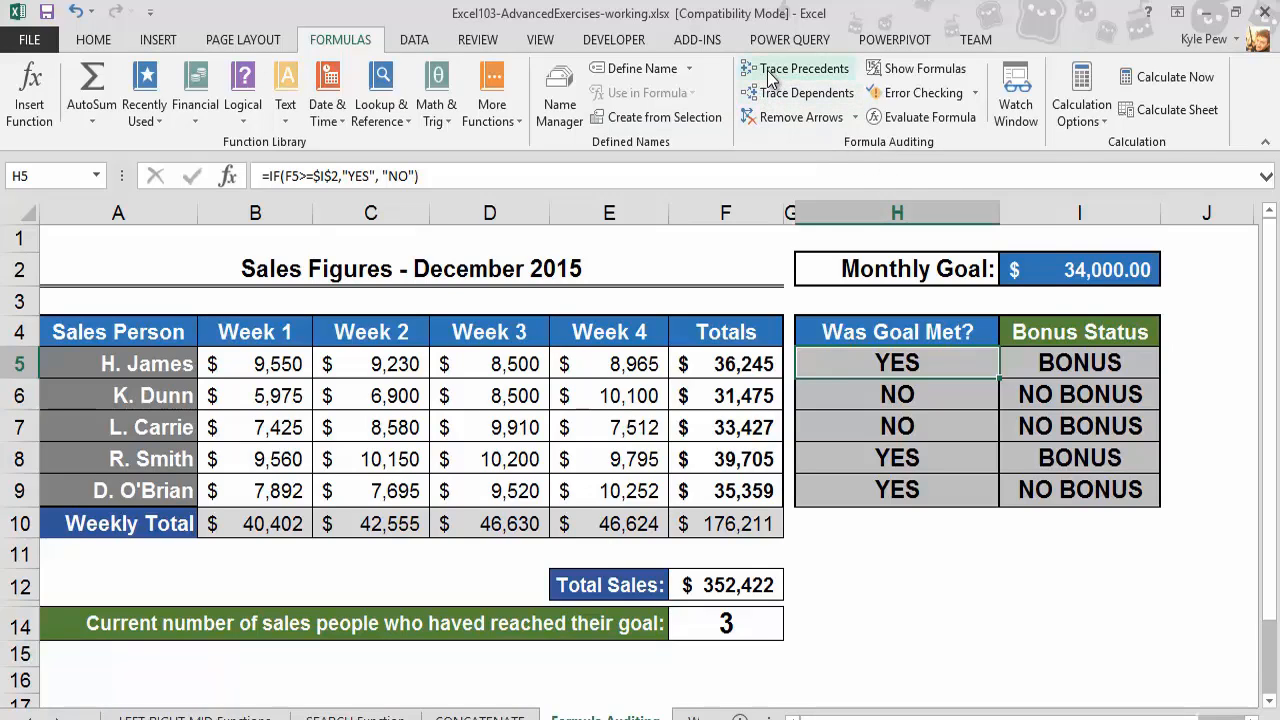
pyautogui.click(838, 80)
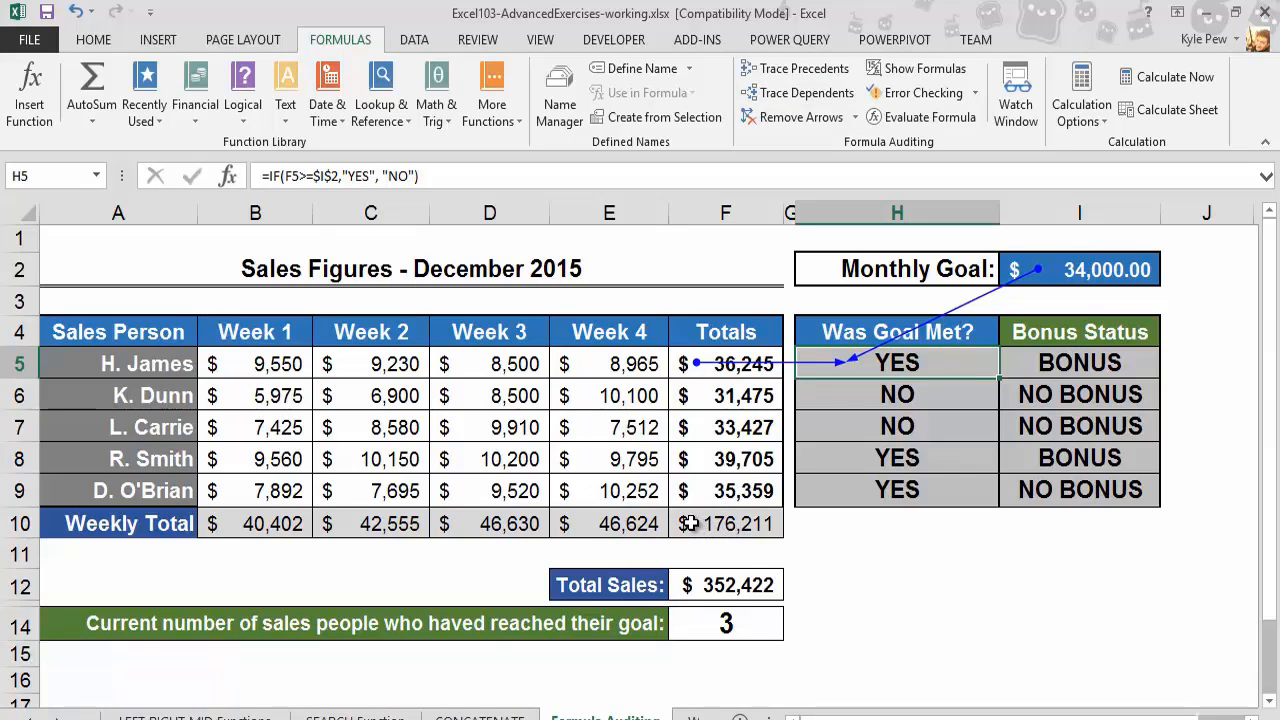
# Trace the precedents of cells F10 and F14, and clear all tracer arrows from the sheet
pyautogui.click(745, 523)
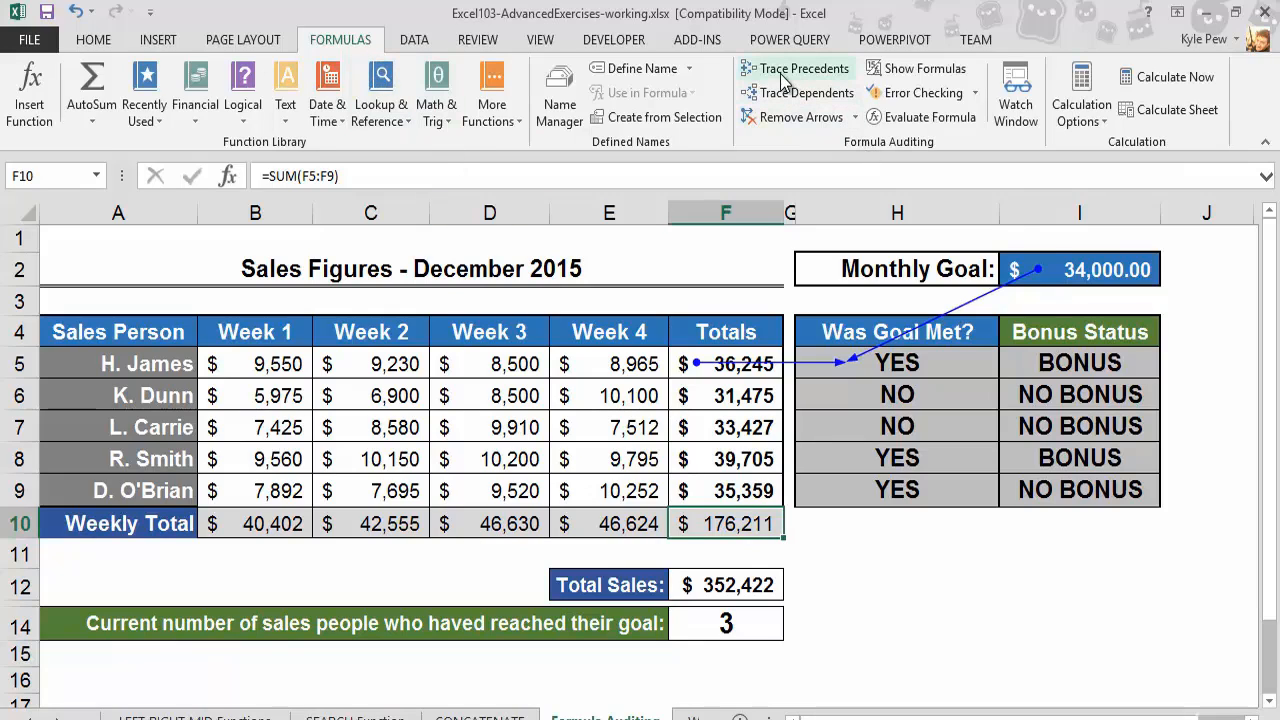
pyautogui.click(831, 84)
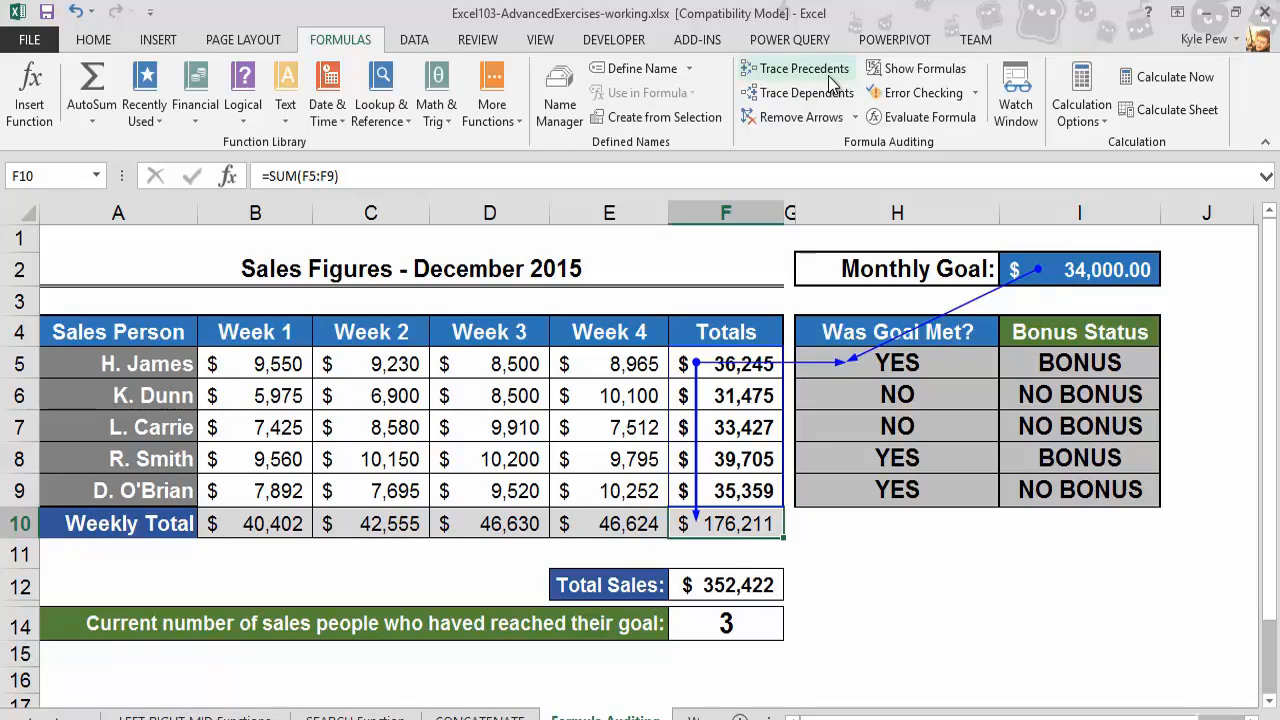
pyautogui.click(707, 632)
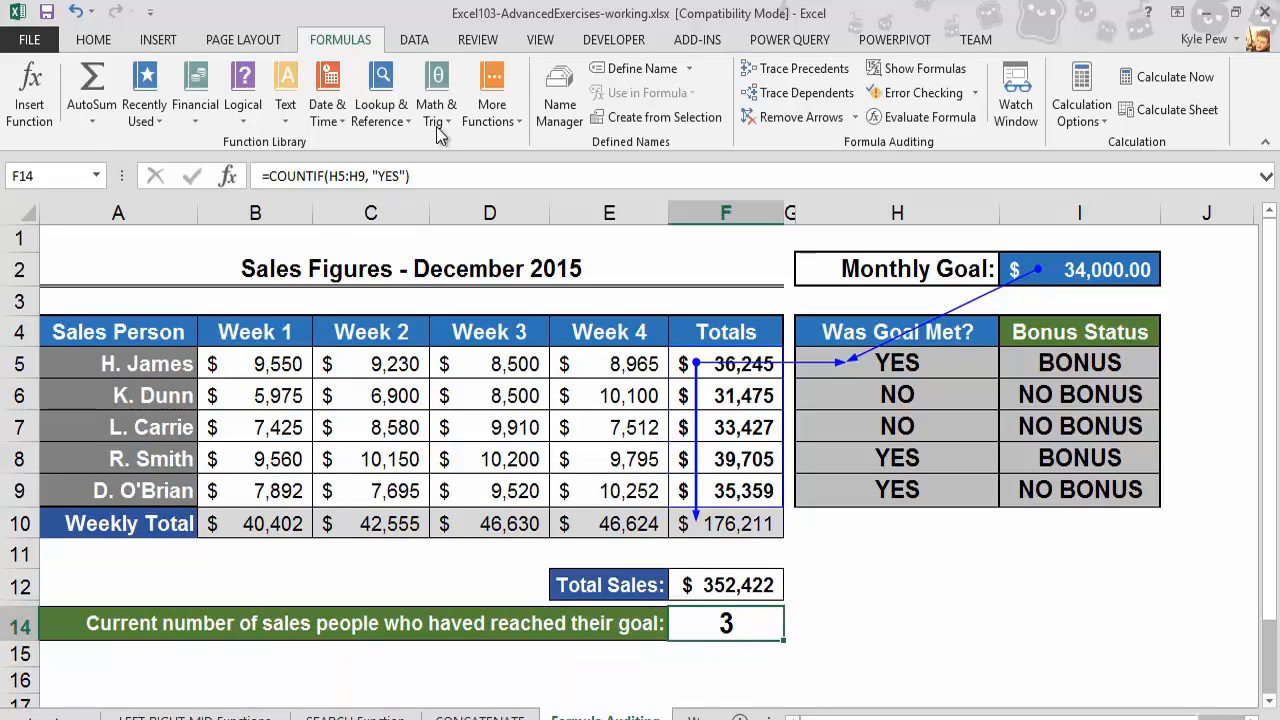
pyautogui.click(780, 70)
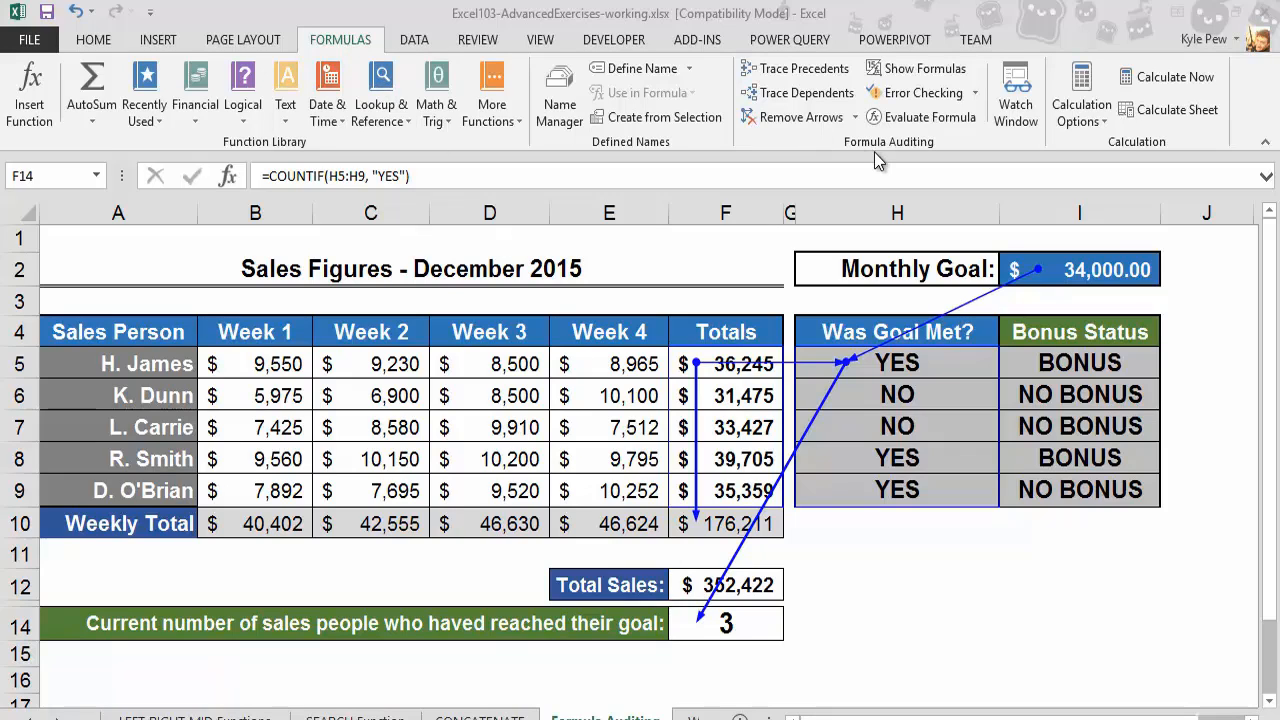
pyautogui.click(776, 121)
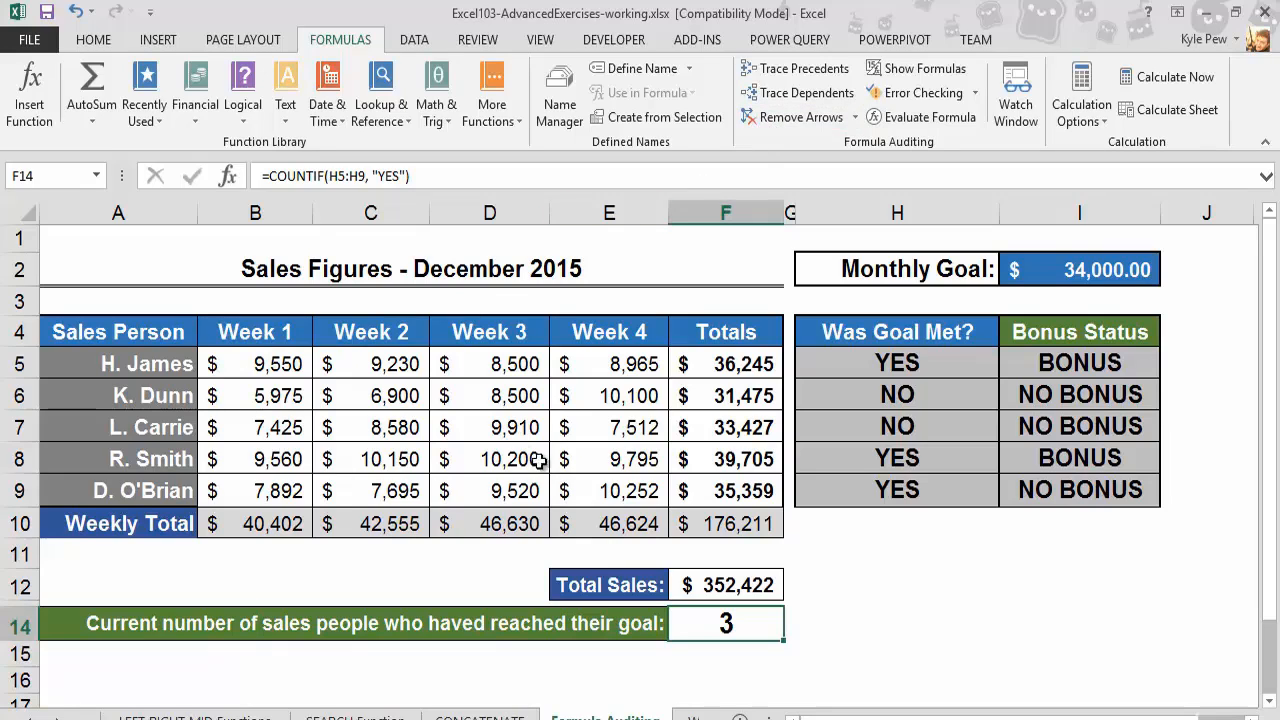
# Trace the dependents of cell C6 and the Monthly Goal cell I2, and clear all tracer arrows
pyautogui.click(362, 402)
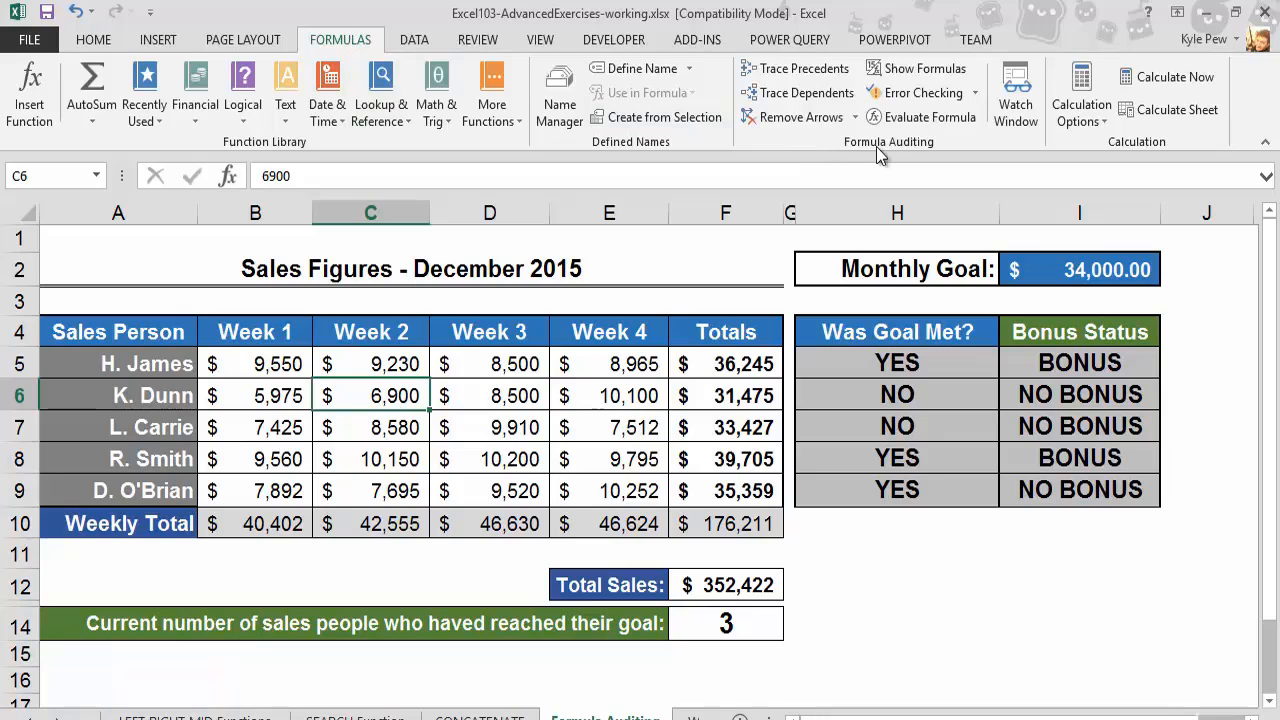
pyautogui.click(786, 99)
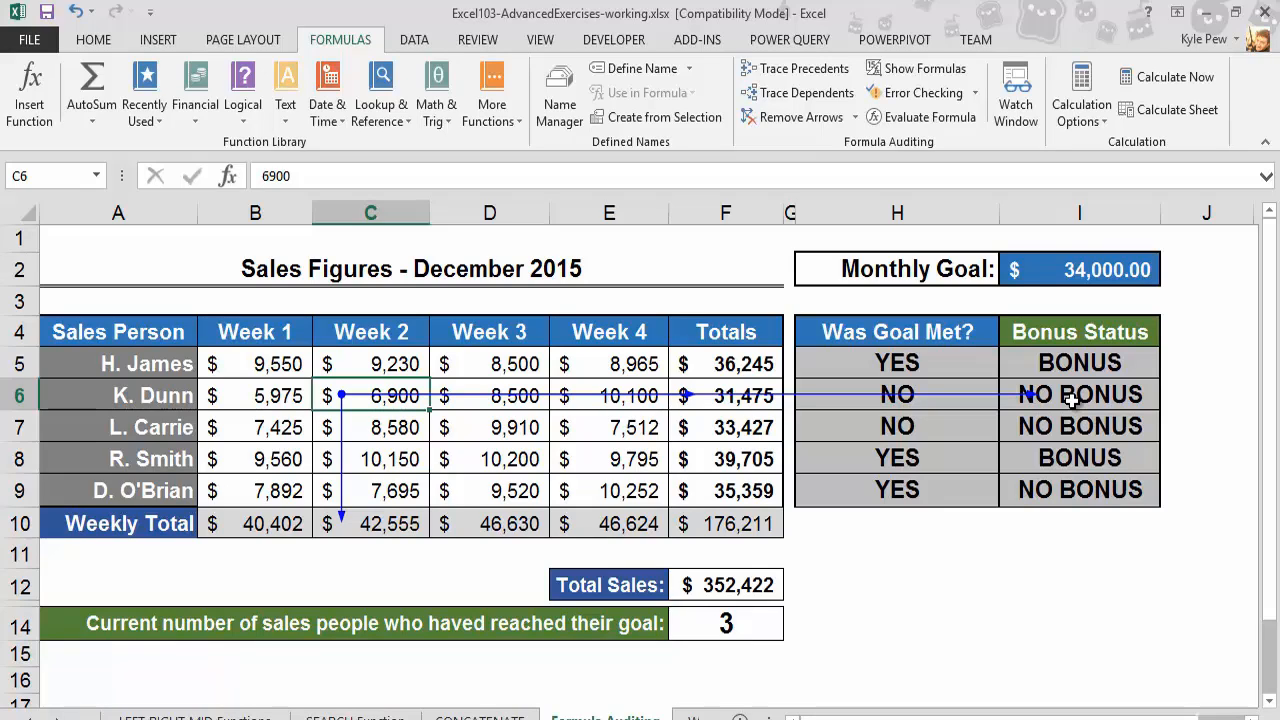
pyautogui.click(1076, 273)
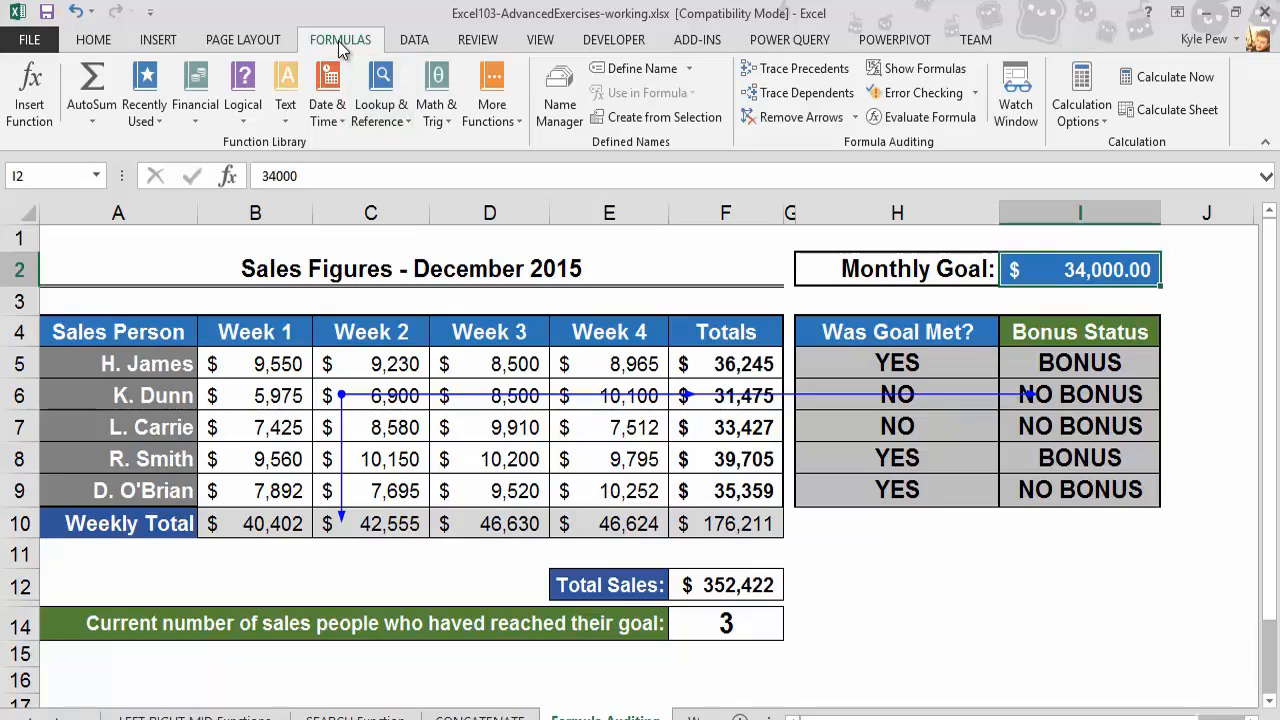
pyautogui.click(806, 93)
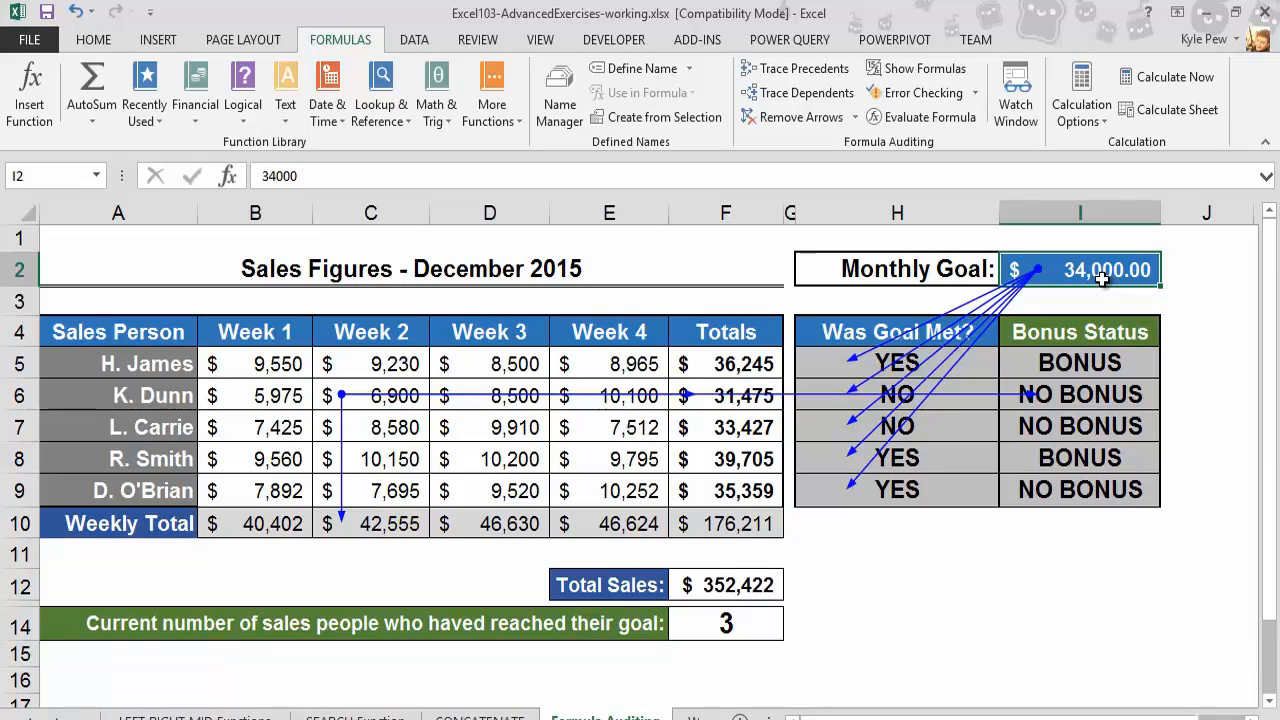
pyautogui.click(797, 119)
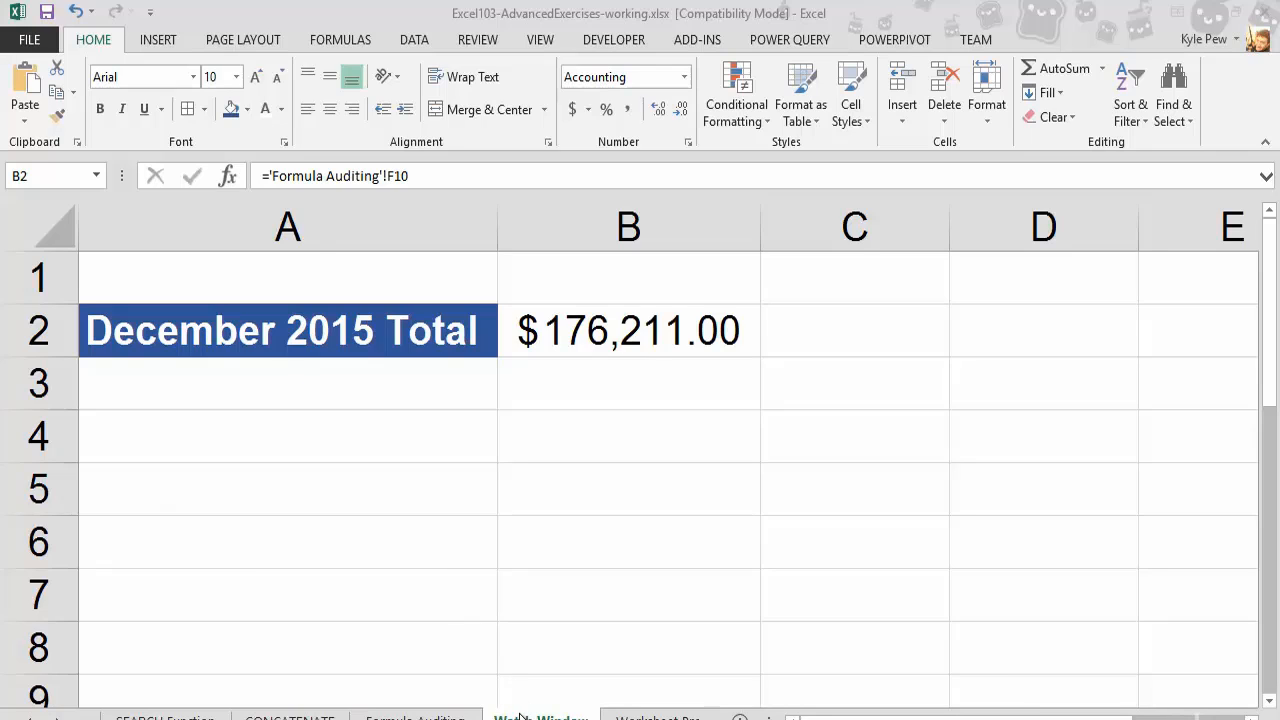
# Examine the formula behind the December 2015 Total in cell B2, leaving it as it is
pyautogui.click(642, 342)
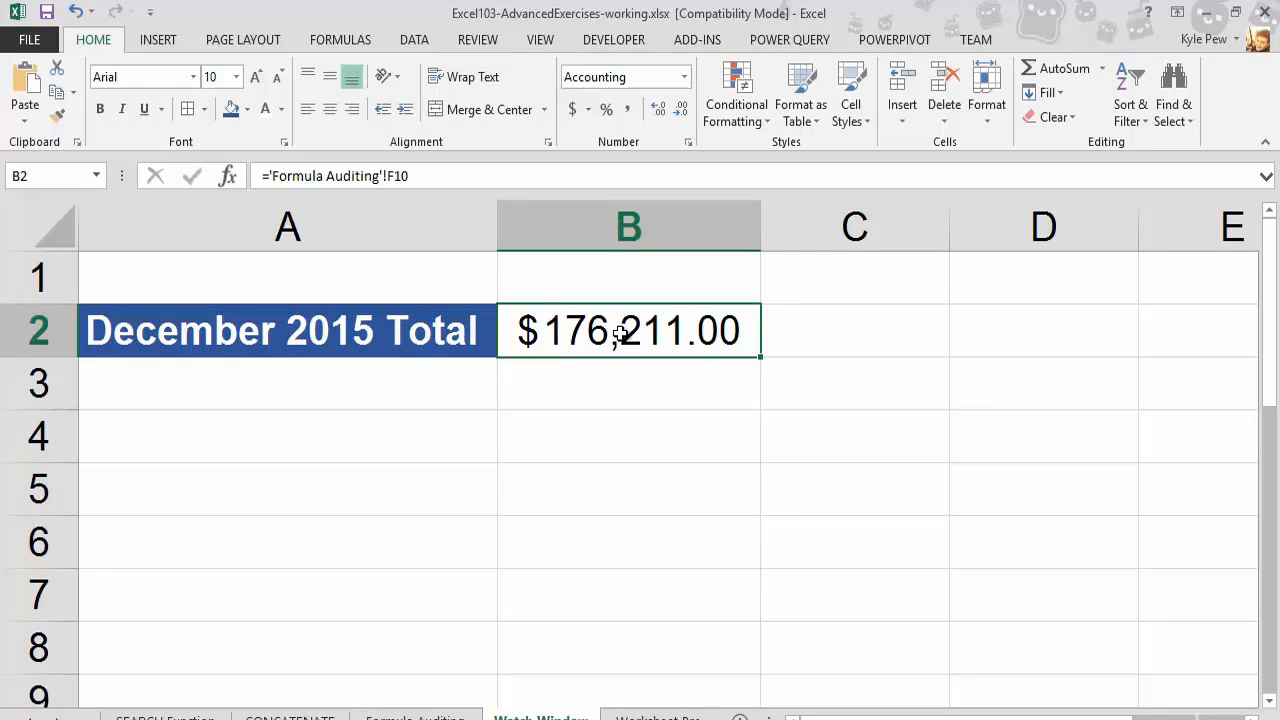
pyautogui.click(420, 176)
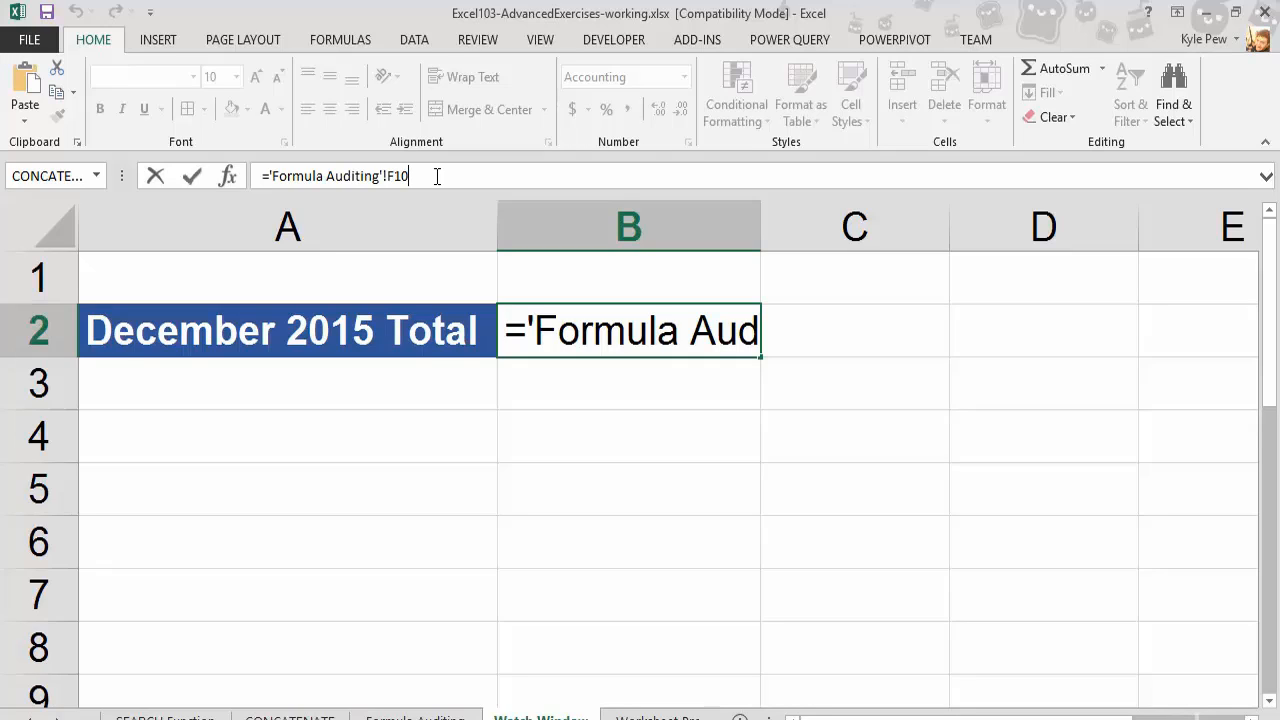
pyautogui.press('Return')
pyautogui.click(588, 321)
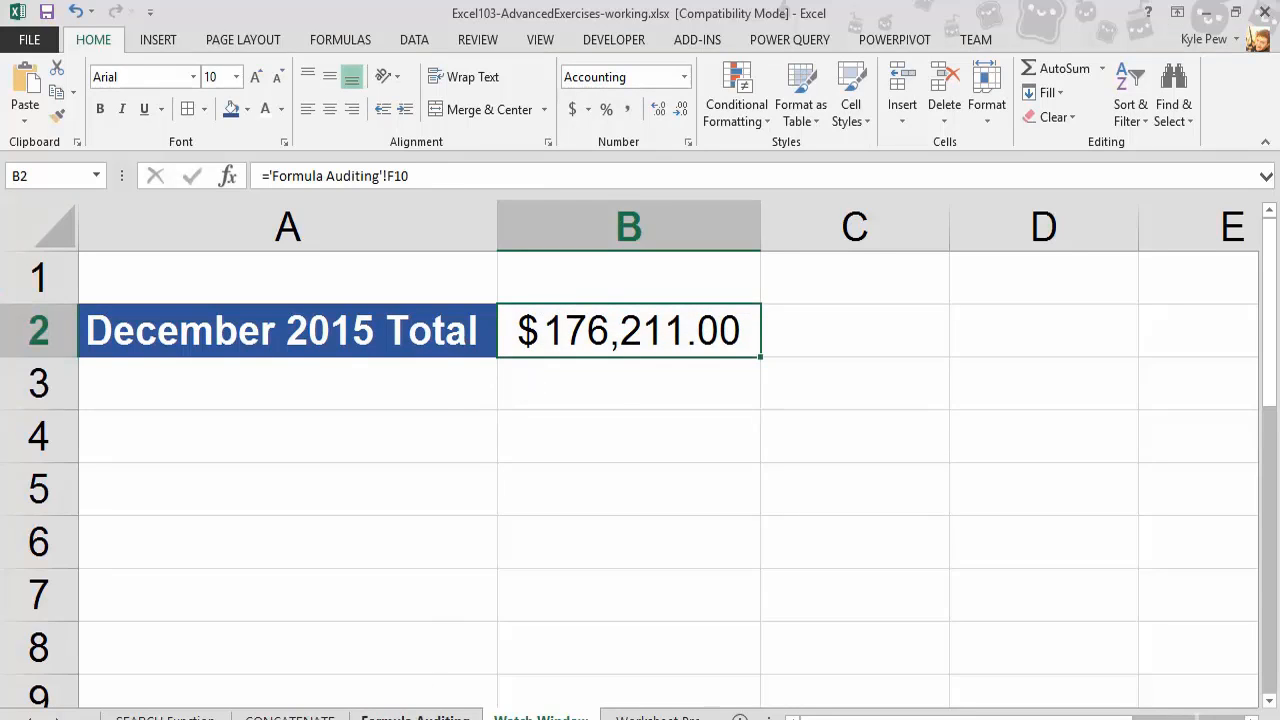
# Set cell C6 on the Formula Auditing sheet to 7000 and check the linked total on the Watch Window sheet
pyautogui.click(410, 716)
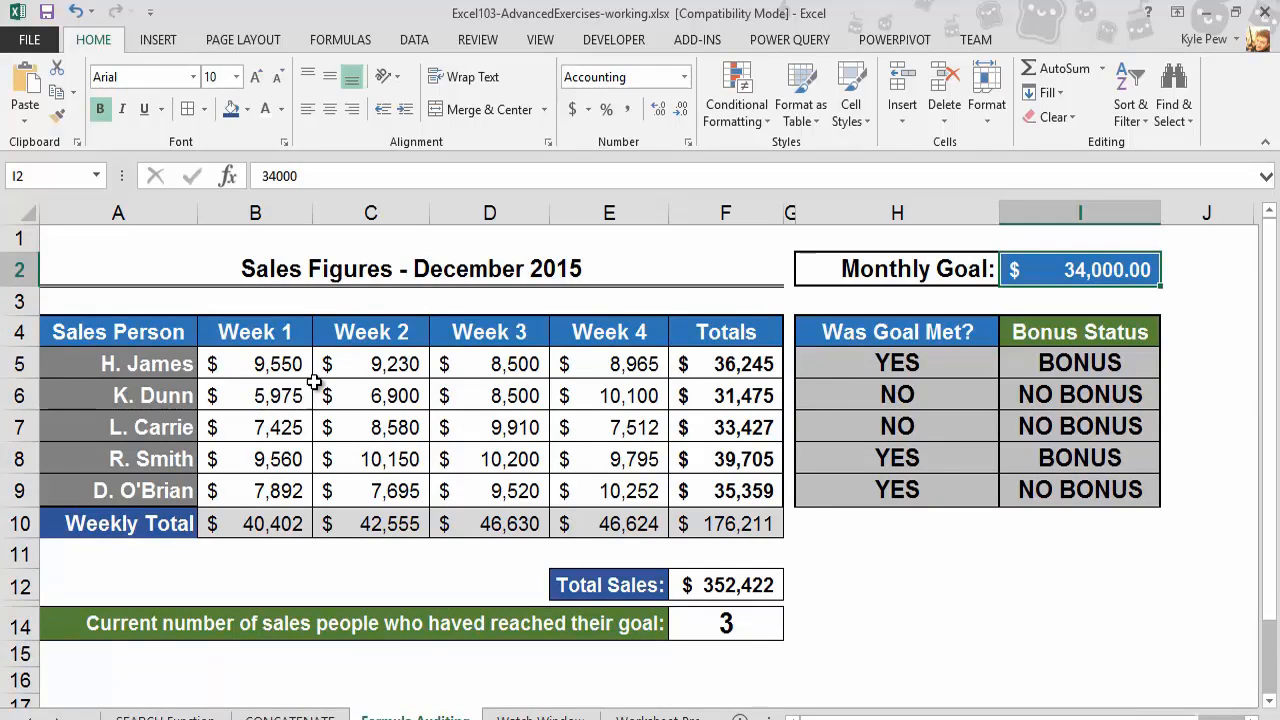
pyautogui.click(362, 397)
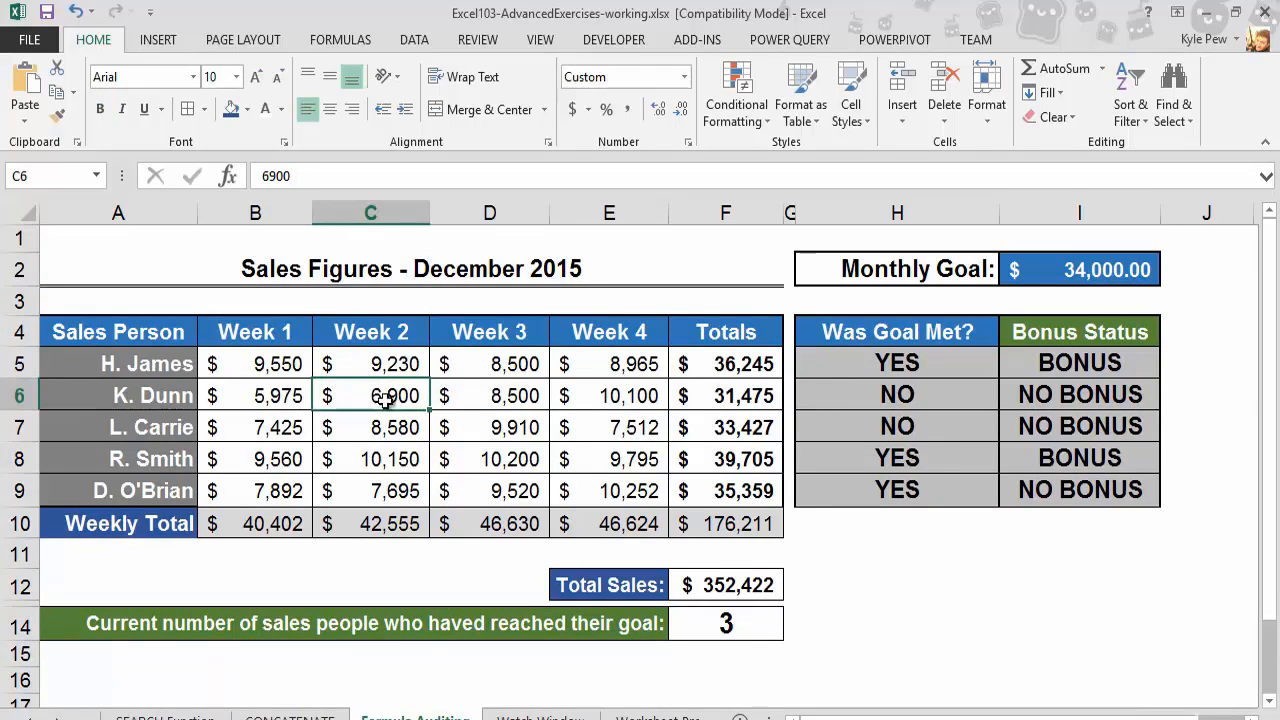
pyautogui.write('7000')
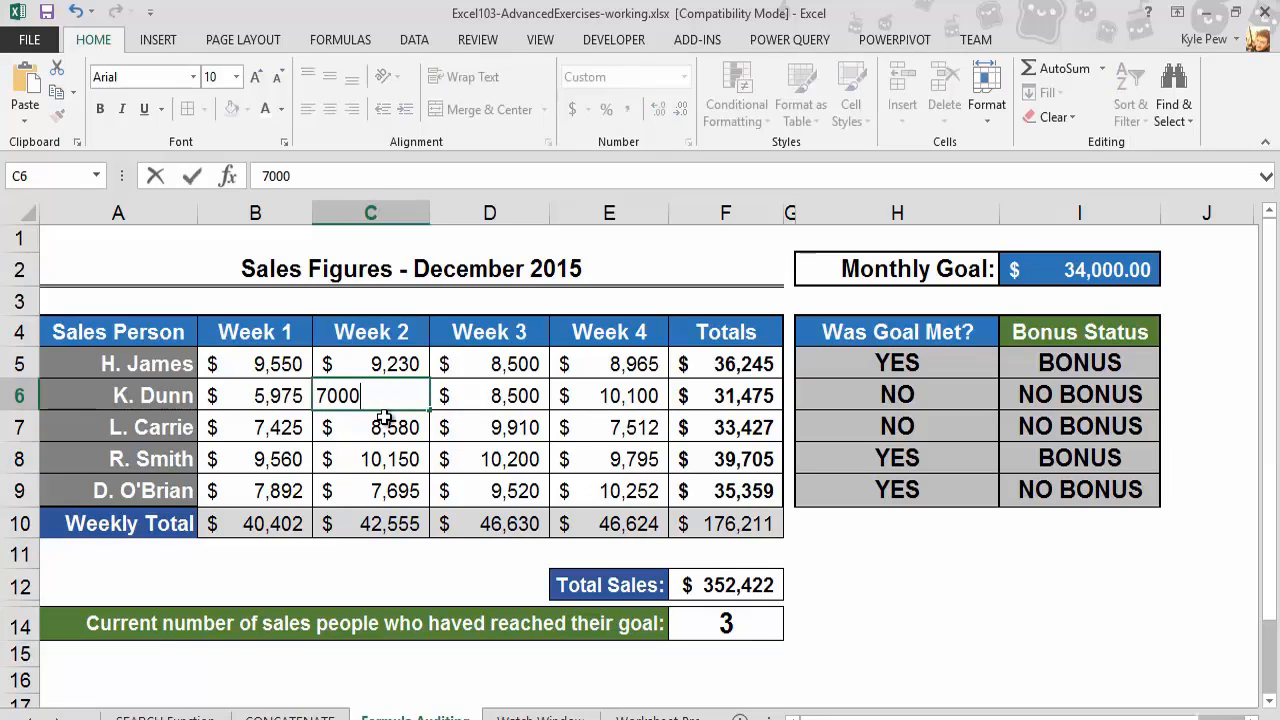
pyautogui.hotkey('ctrl', 'Return')
pyautogui.click(385, 418)
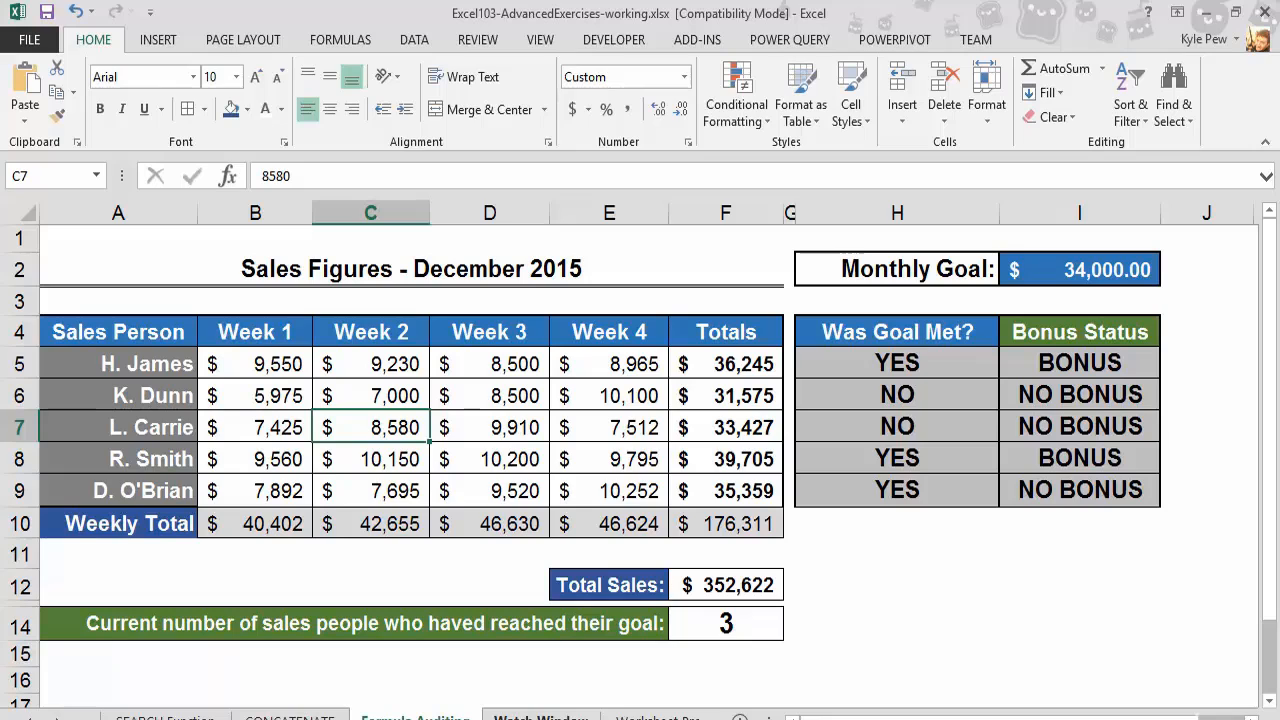
pyautogui.click(540, 717)
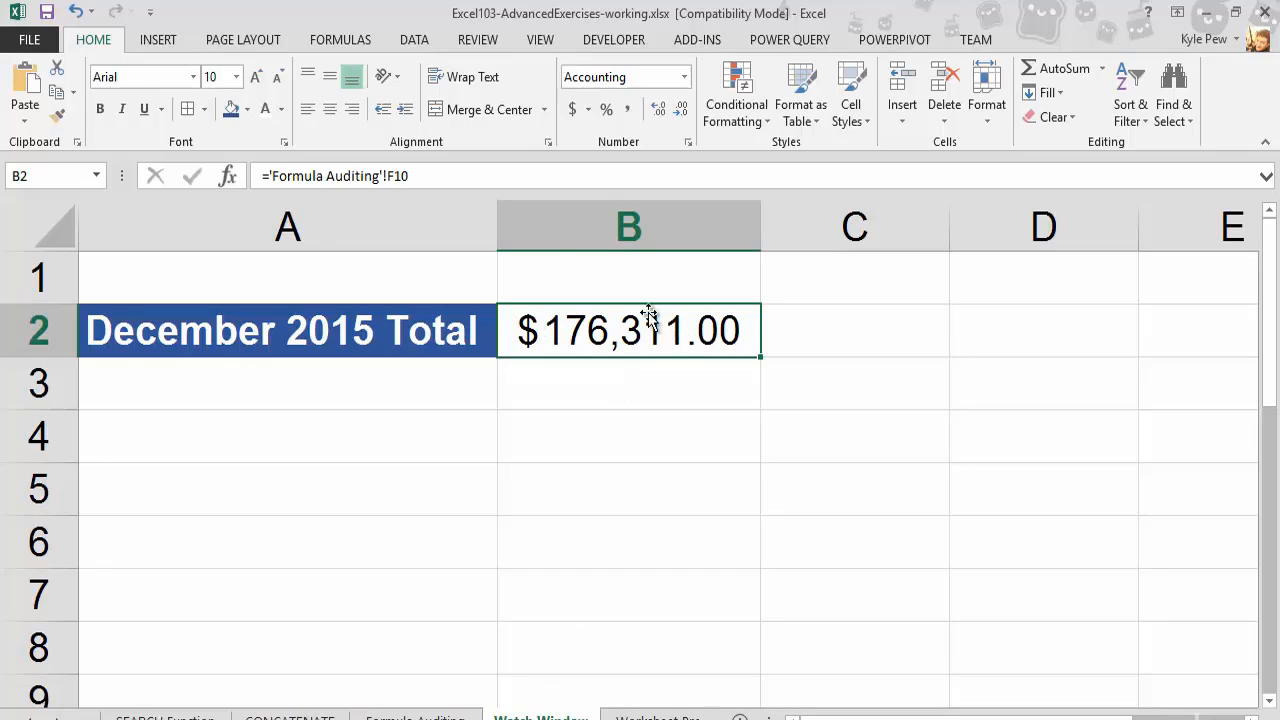
# Open the Watch Window and add a watch for cell B2 of the Watch Window sheet
pyautogui.click(356, 37)
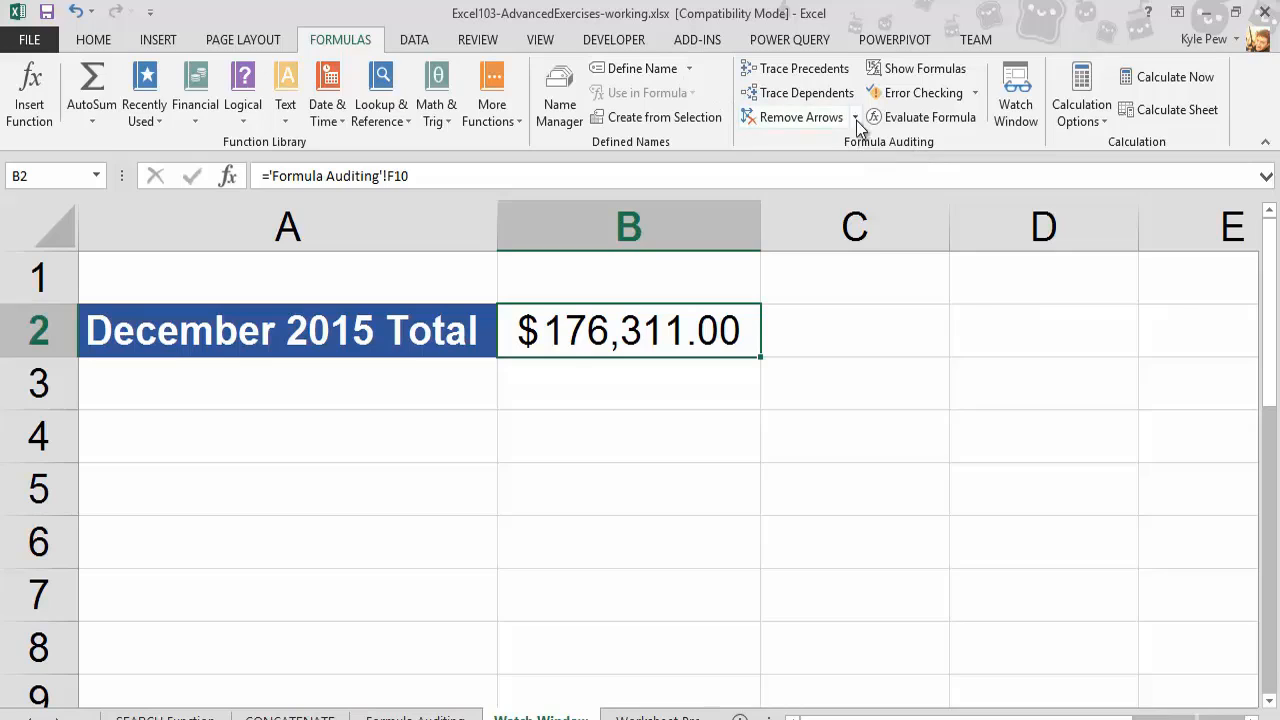
pyautogui.click(1017, 104)
pyautogui.moveTo(896, 310); pyautogui.dragTo(559, 410)
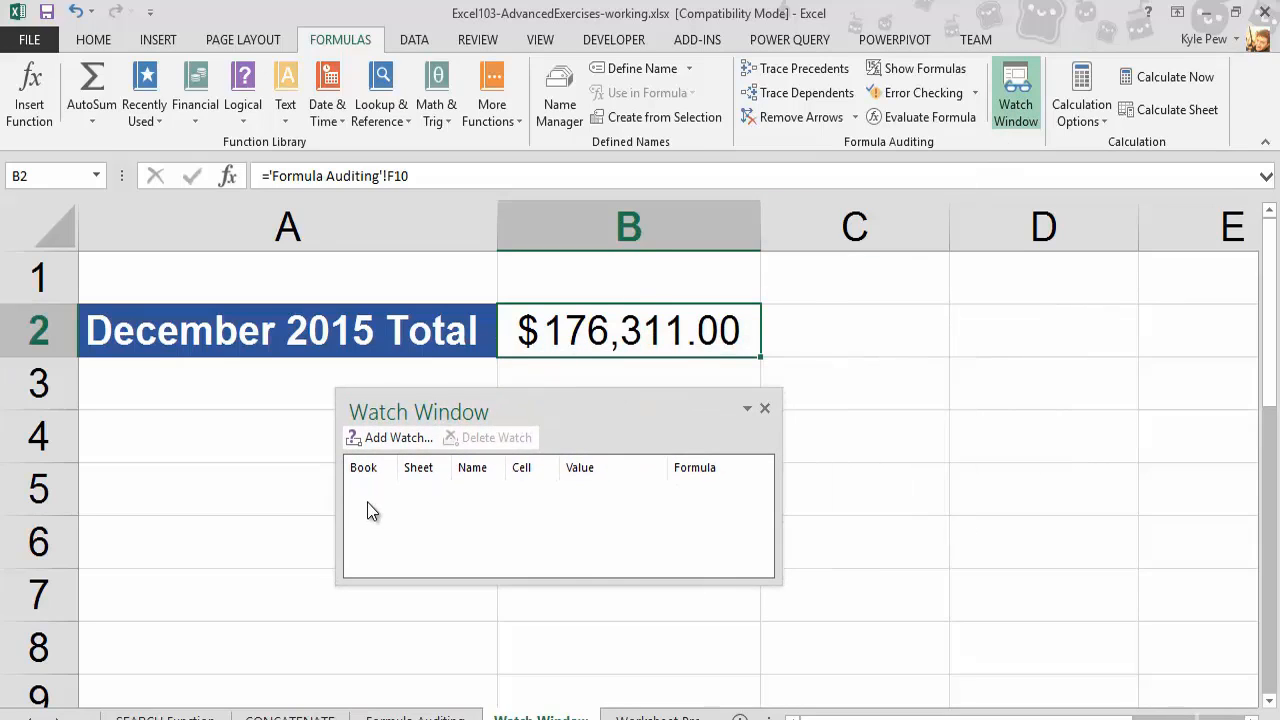
pyautogui.click(385, 438)
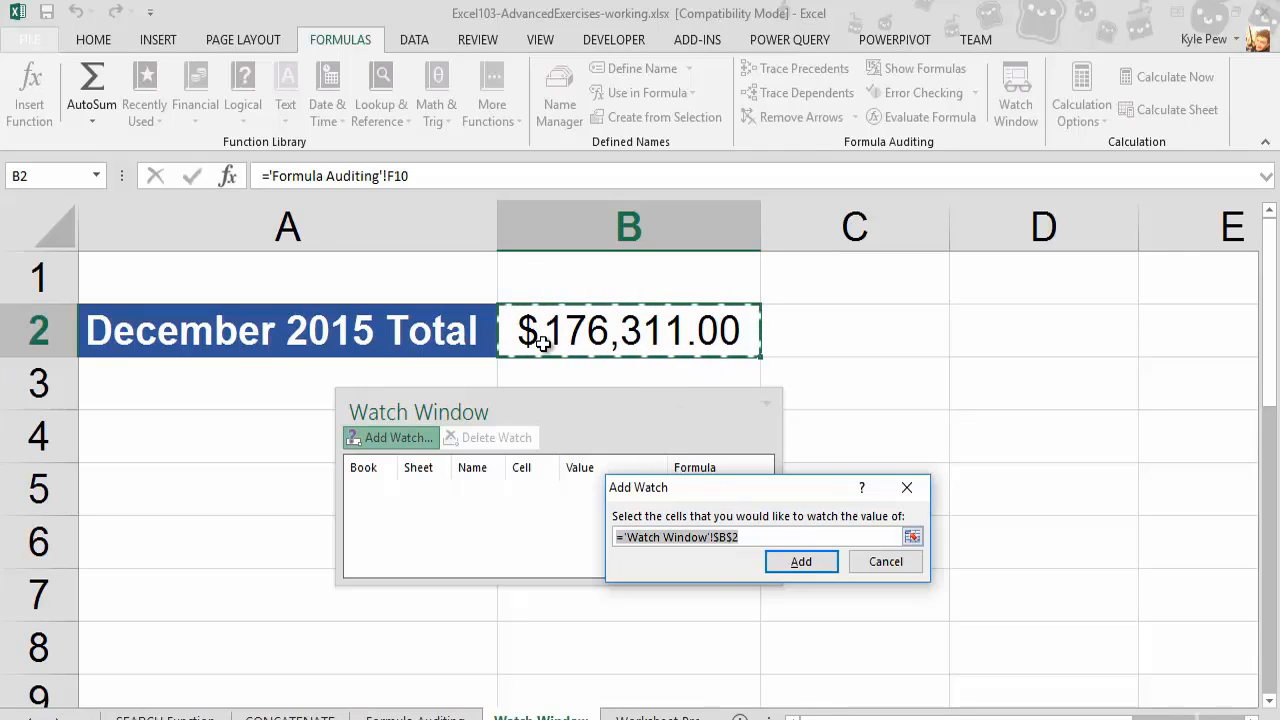
pyautogui.click(781, 563)
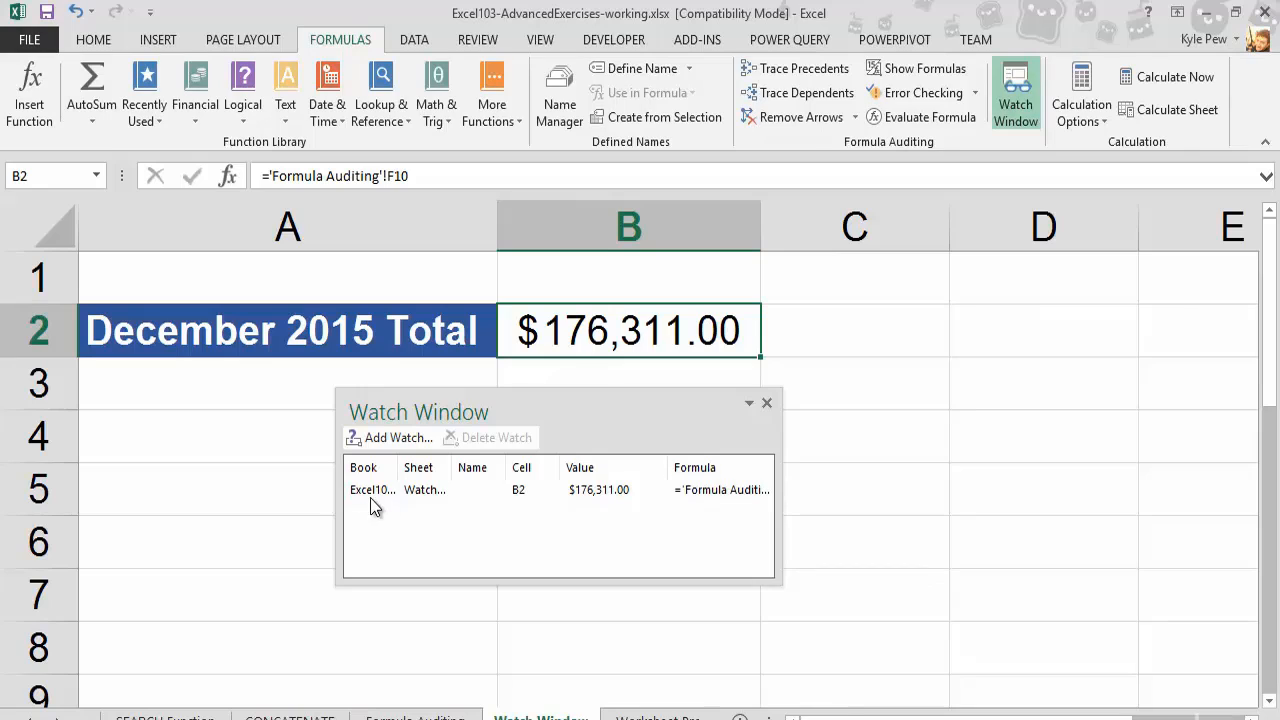
# Widen the Watch Window's Sheet column and move the window clear of columns A and B
pyautogui.moveTo(452, 463); pyautogui.dragTo(486, 464)
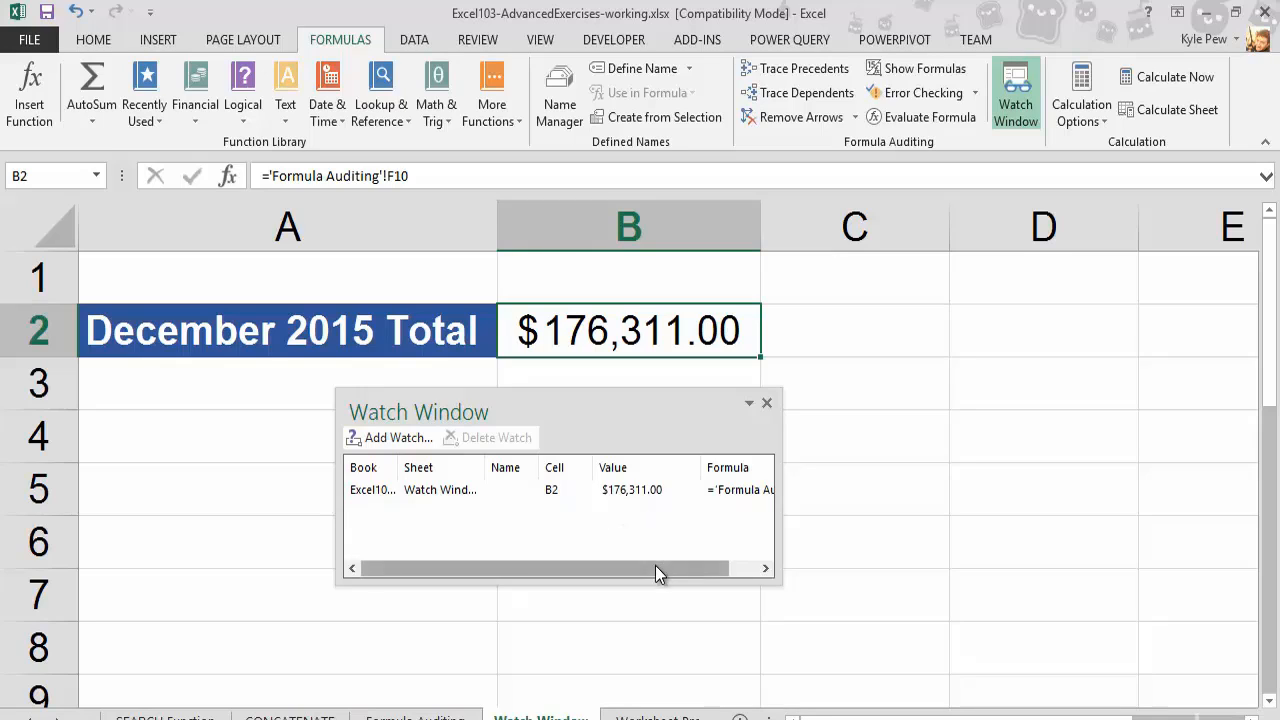
pyautogui.moveTo(654, 568); pyautogui.dragTo(716, 568)
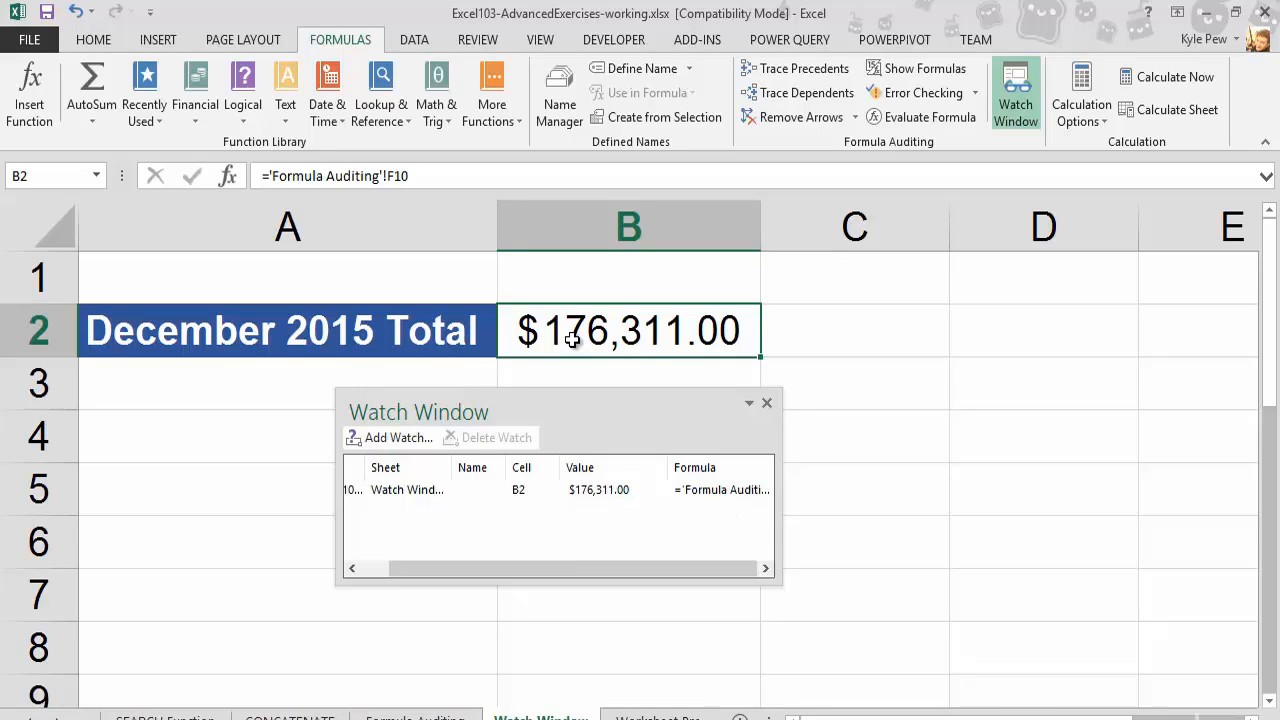
pyautogui.moveTo(536, 406); pyautogui.dragTo(960, 404)
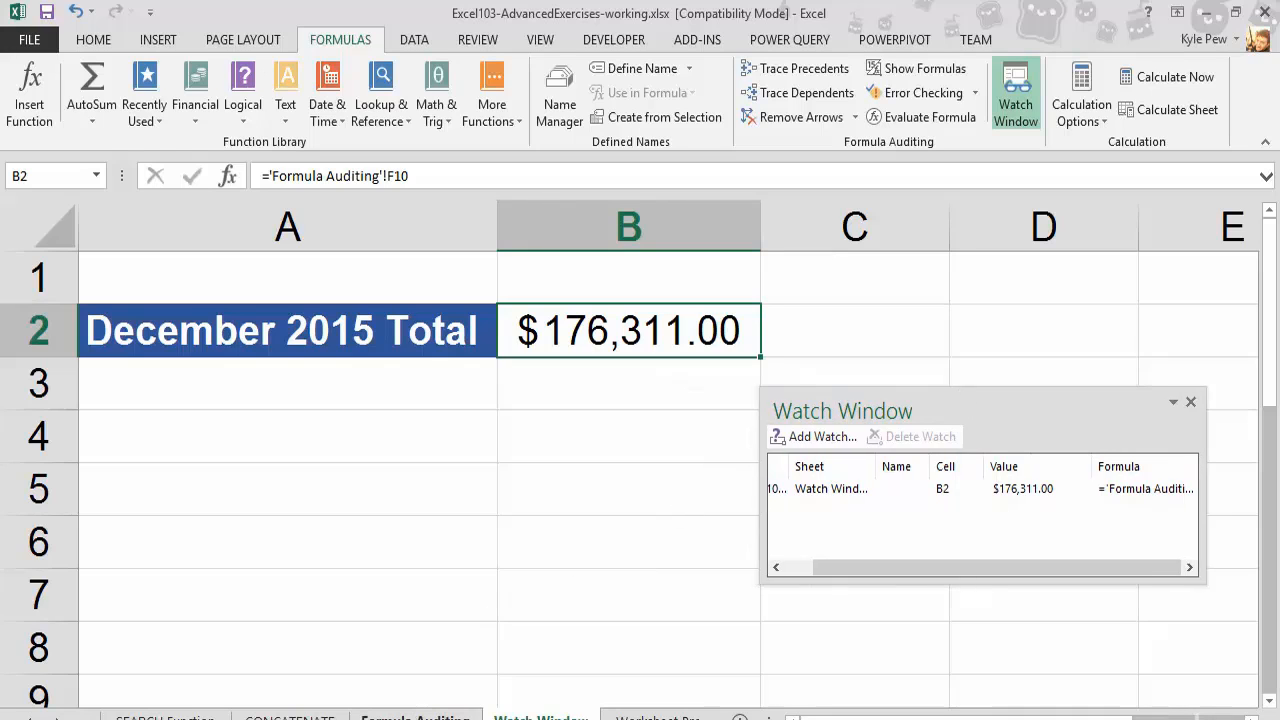
# Set cell C6 on the Formula Auditing sheet to 6900 while the Watch Window is open
pyautogui.click(415, 717)
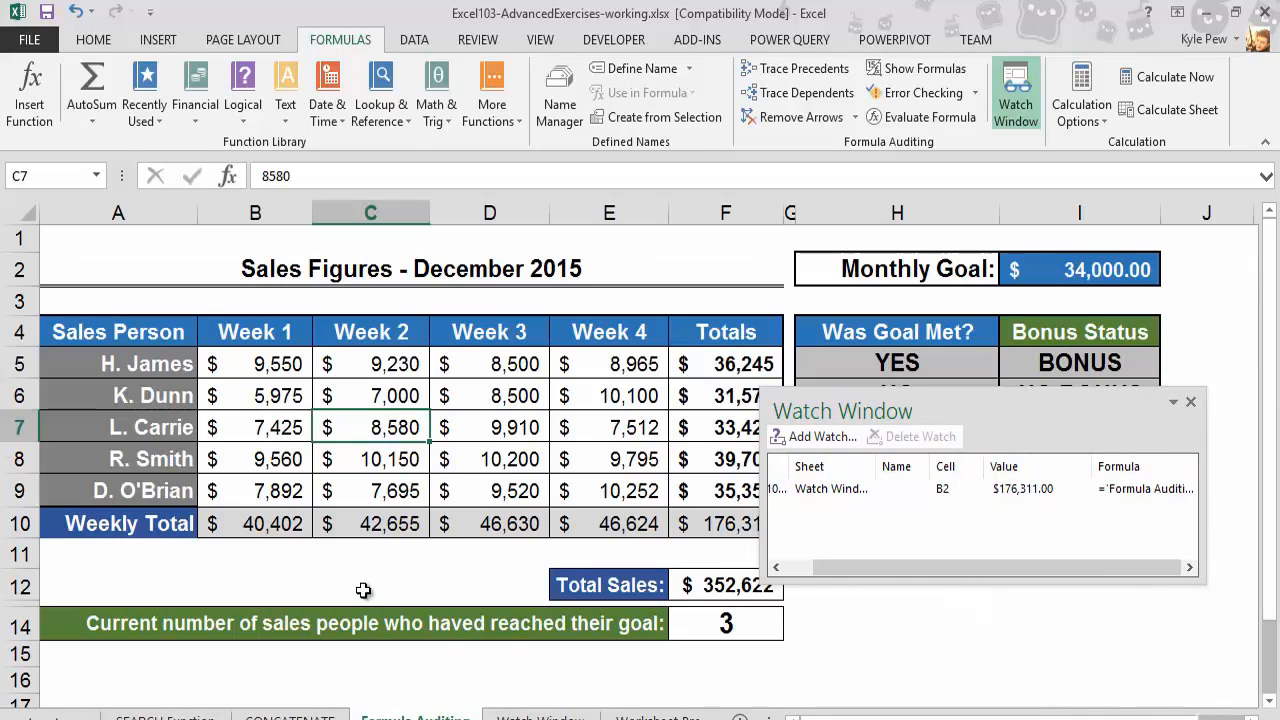
pyautogui.click(393, 400)
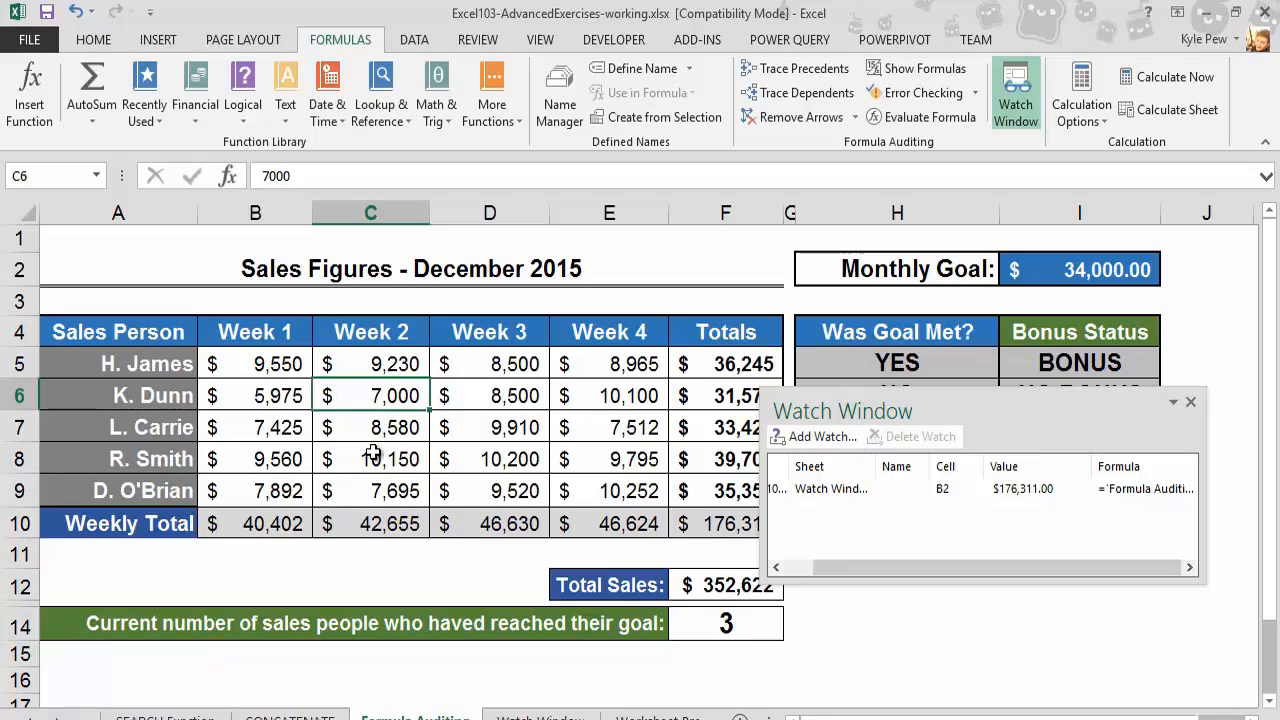
pyautogui.write('6900')
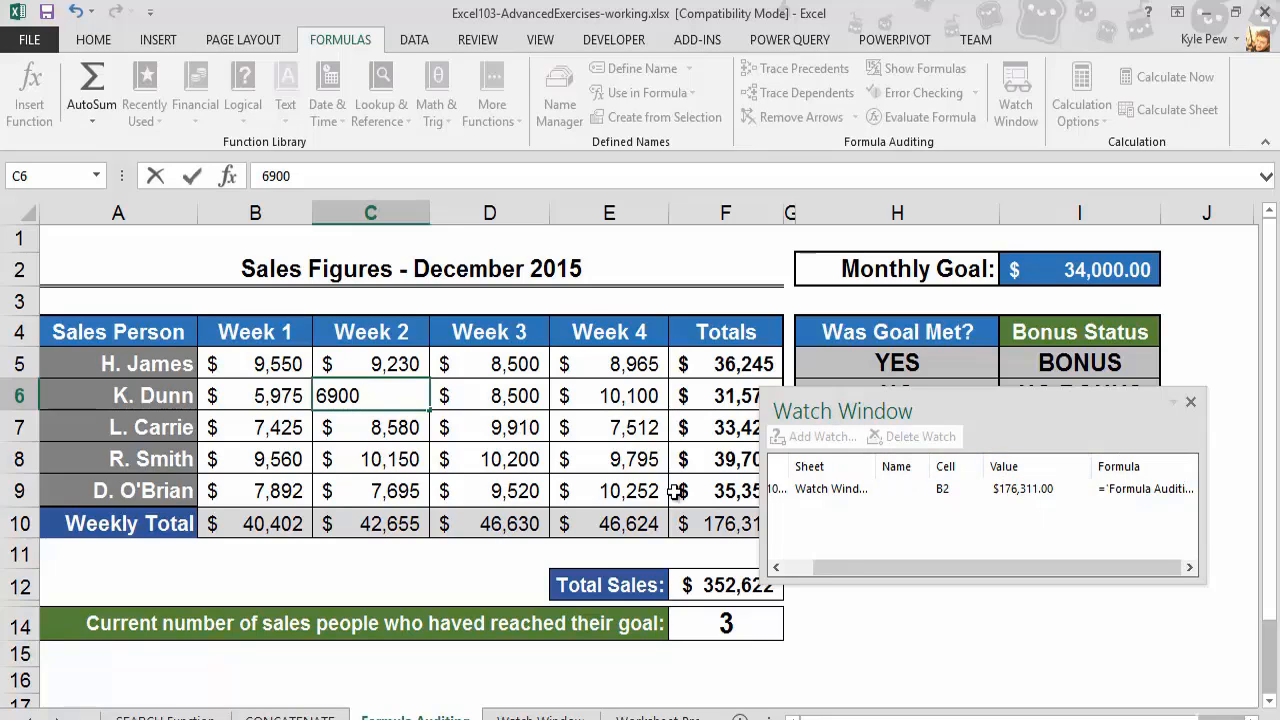
pyautogui.press('Return')
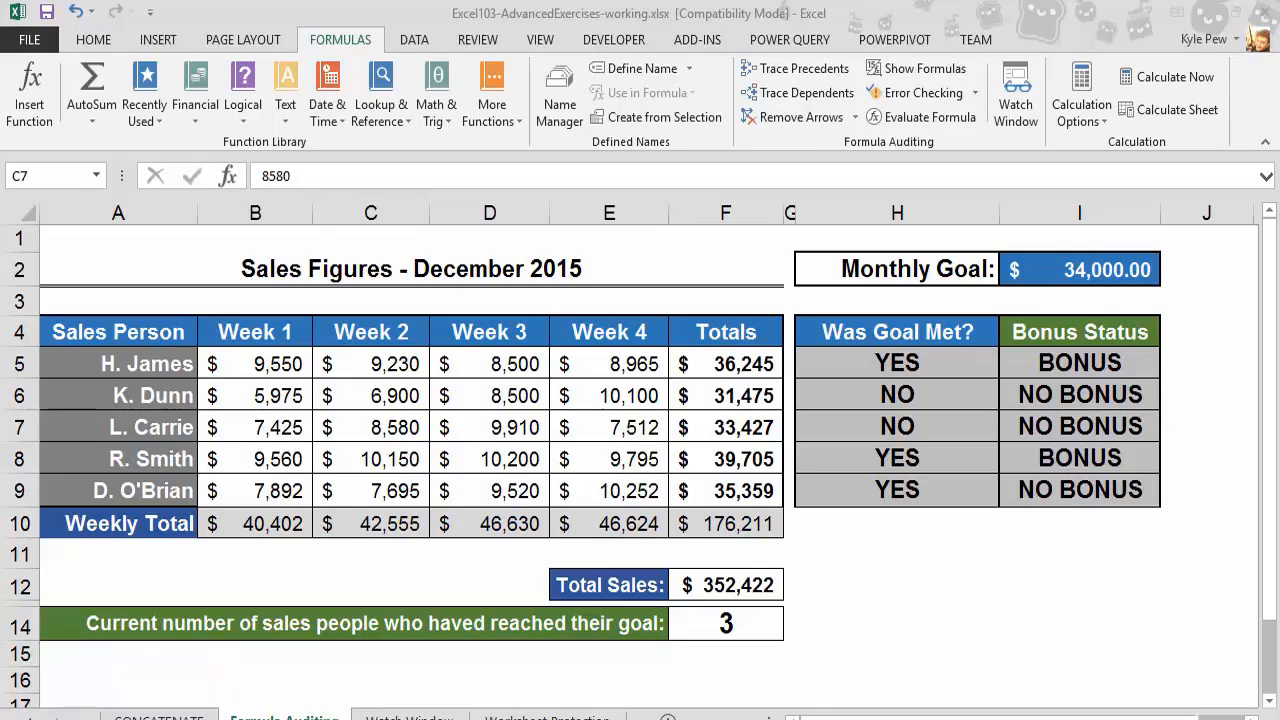
# Examine the Weekly Total formulas in cells B10 and C10 of the Formula Auditing sheet
pyautogui.click(370, 418)
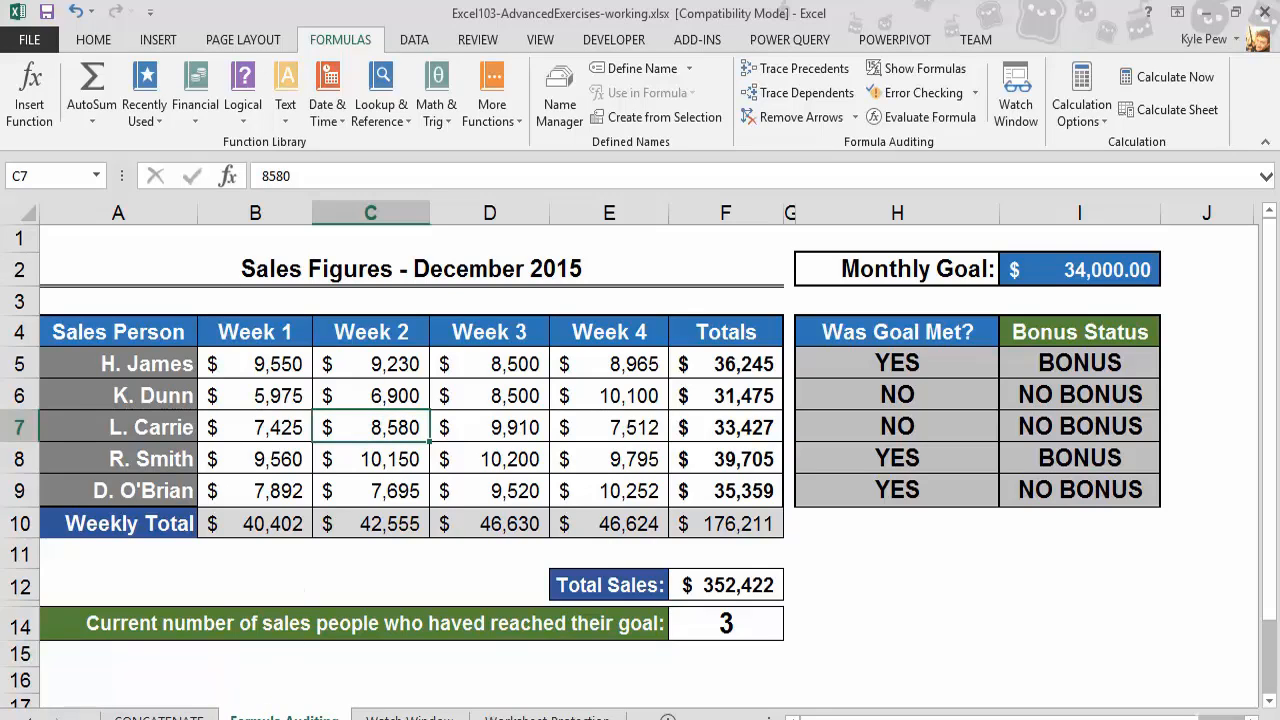
pyautogui.click(265, 530)
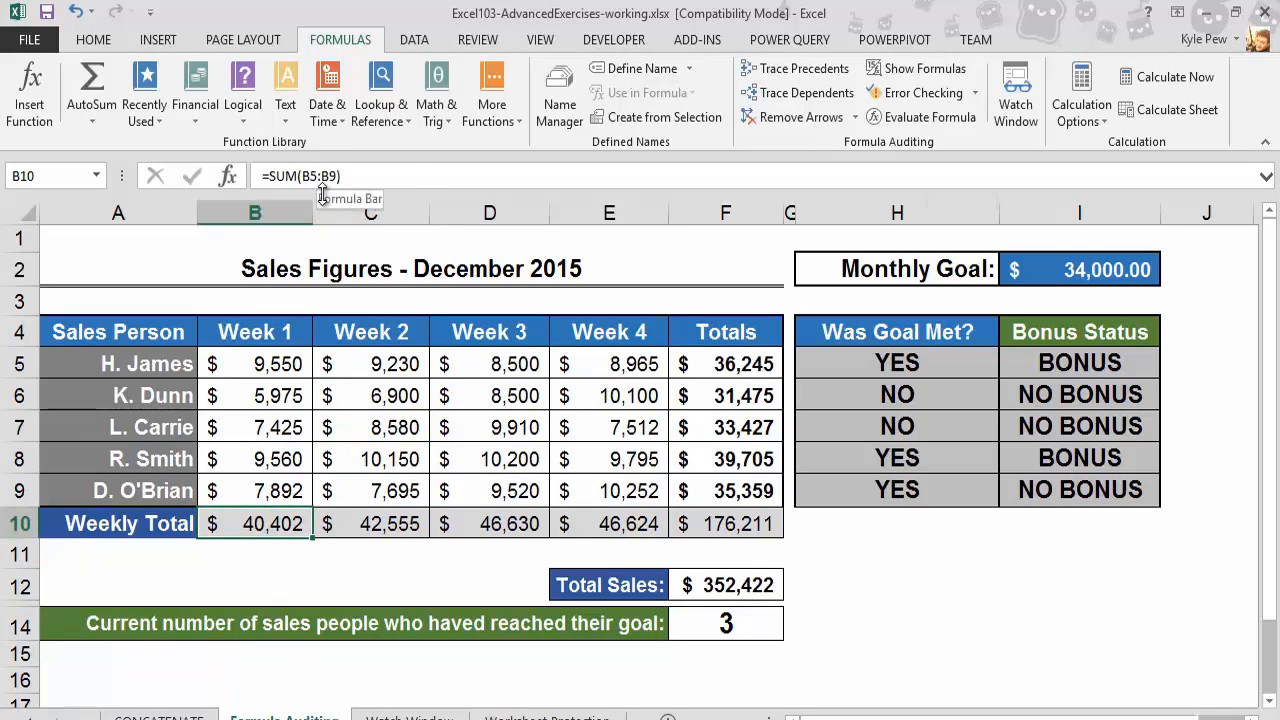
pyautogui.click(365, 518)
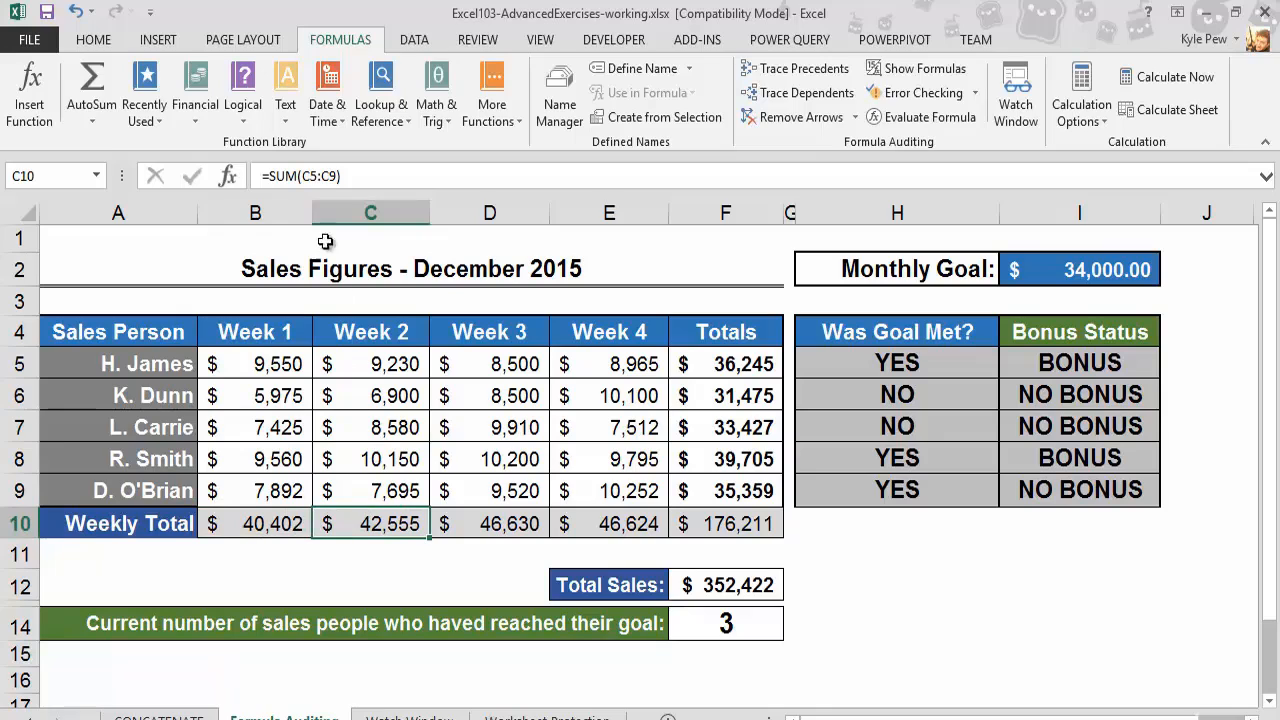
# Examine the Formula Auditing sheet with Show Formulas on, from the Weekly Total row across to Bonus Status, and return to displaying values
pyautogui.click(474, 519)
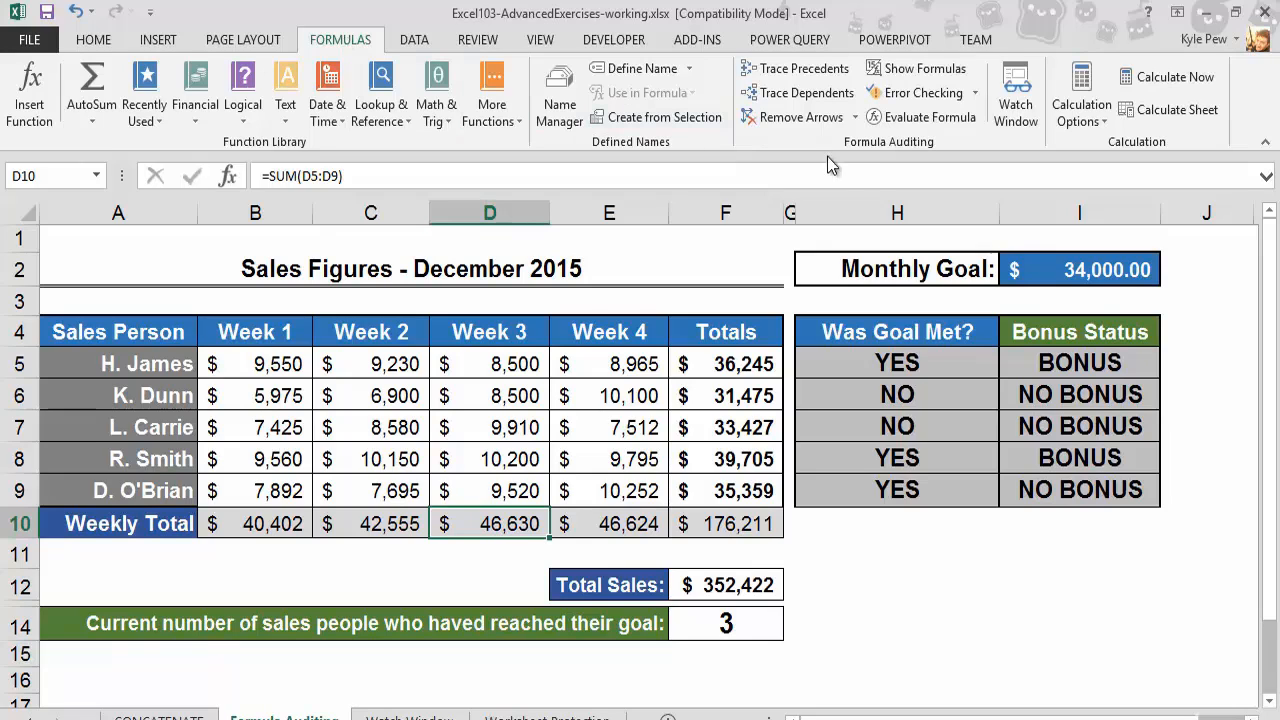
pyautogui.click(912, 72)
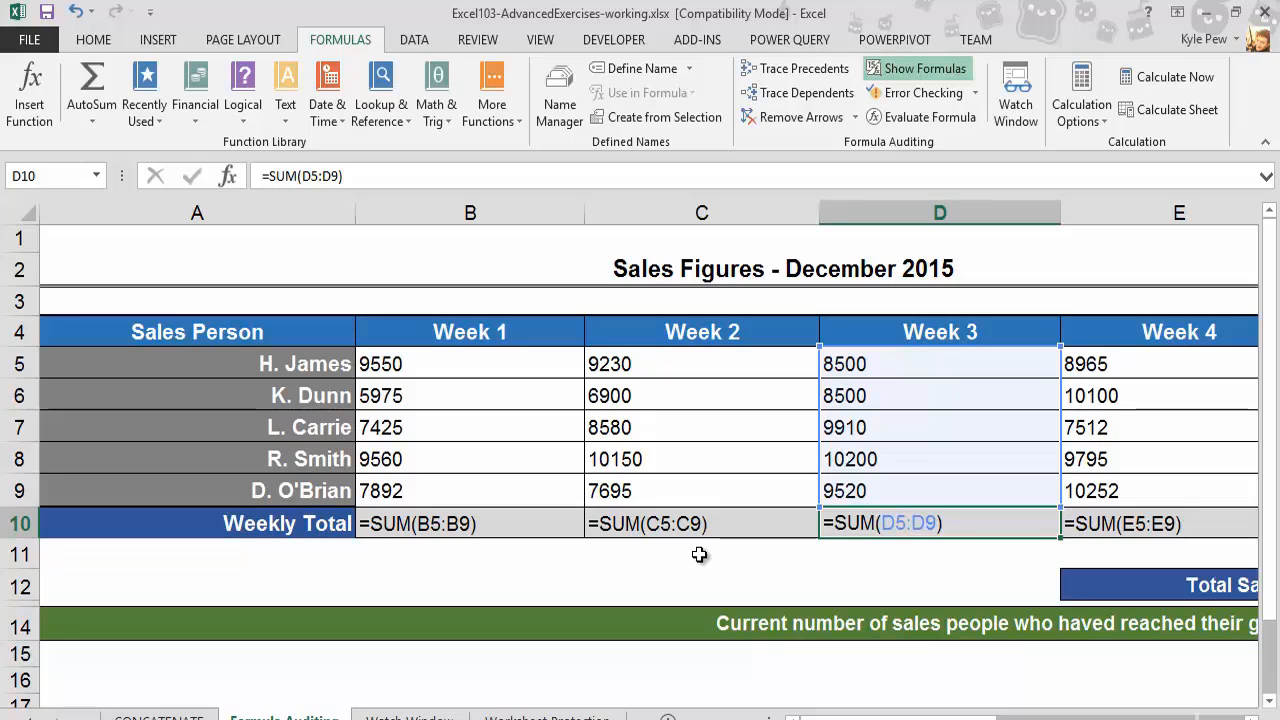
pyautogui.click(765, 519)
pyautogui.click(1150, 524)
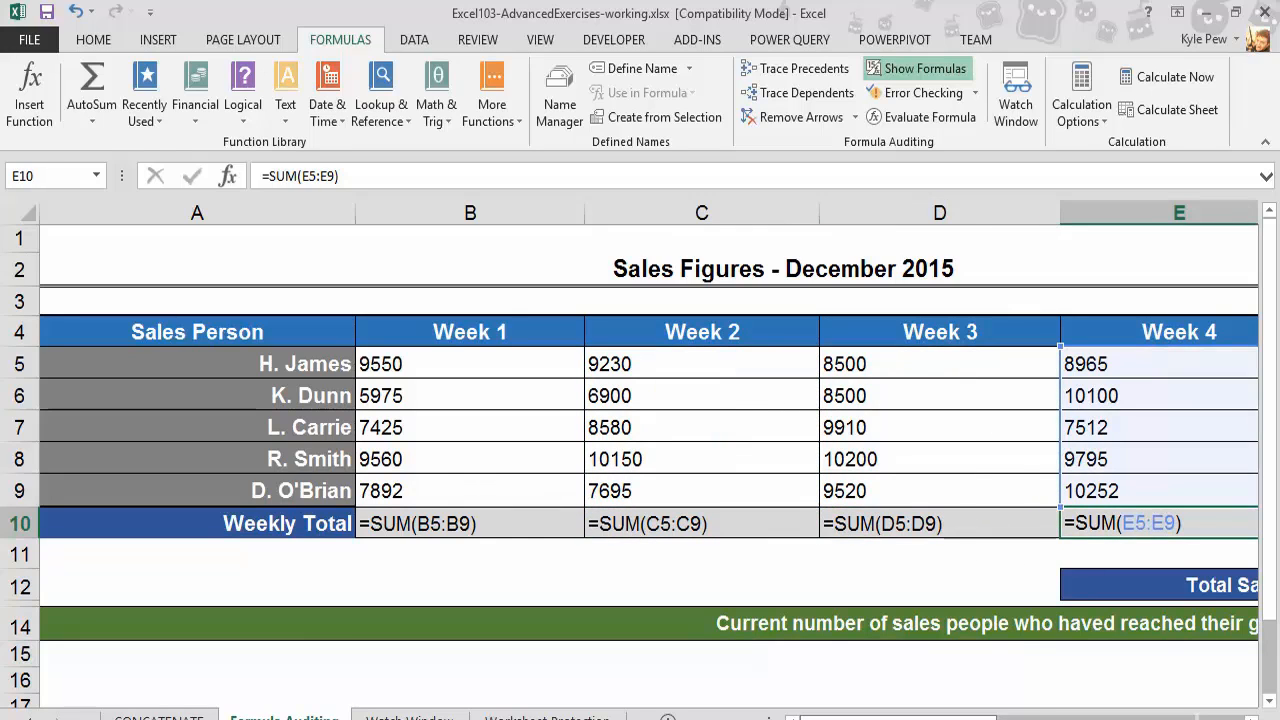
pyautogui.moveTo(920, 718); pyautogui.dragTo(1118, 718)
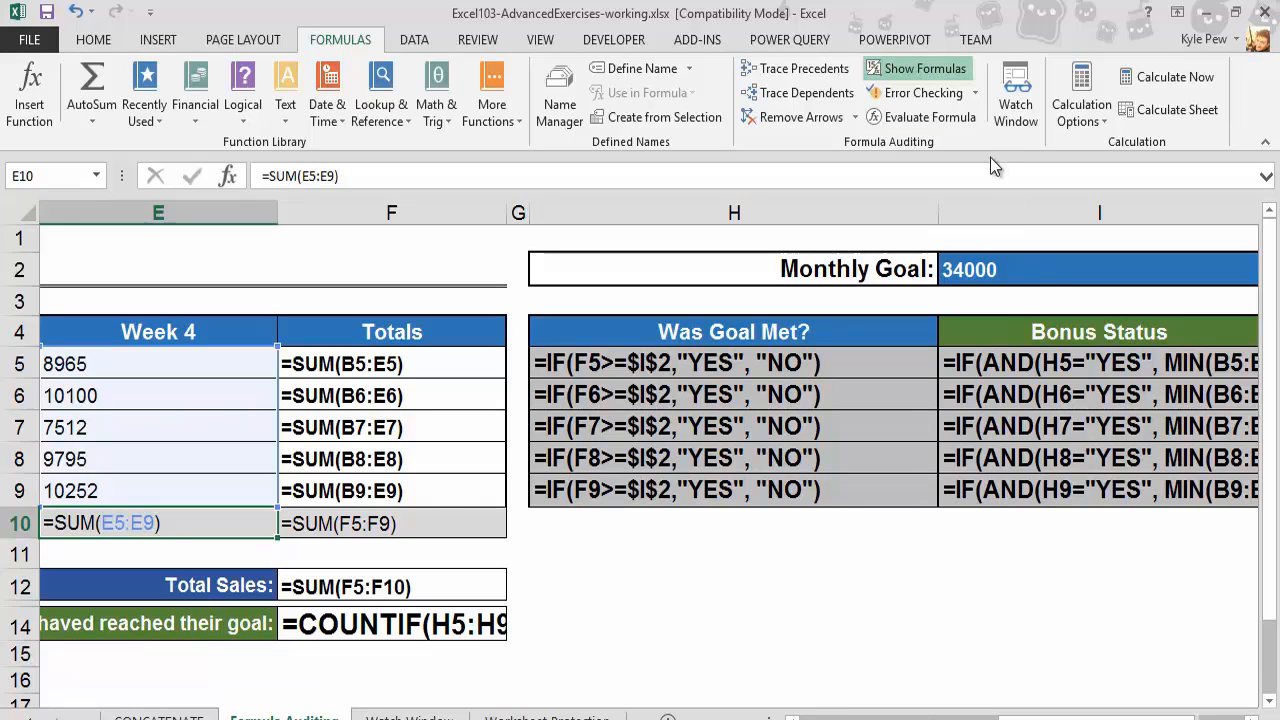
pyautogui.click(930, 78)
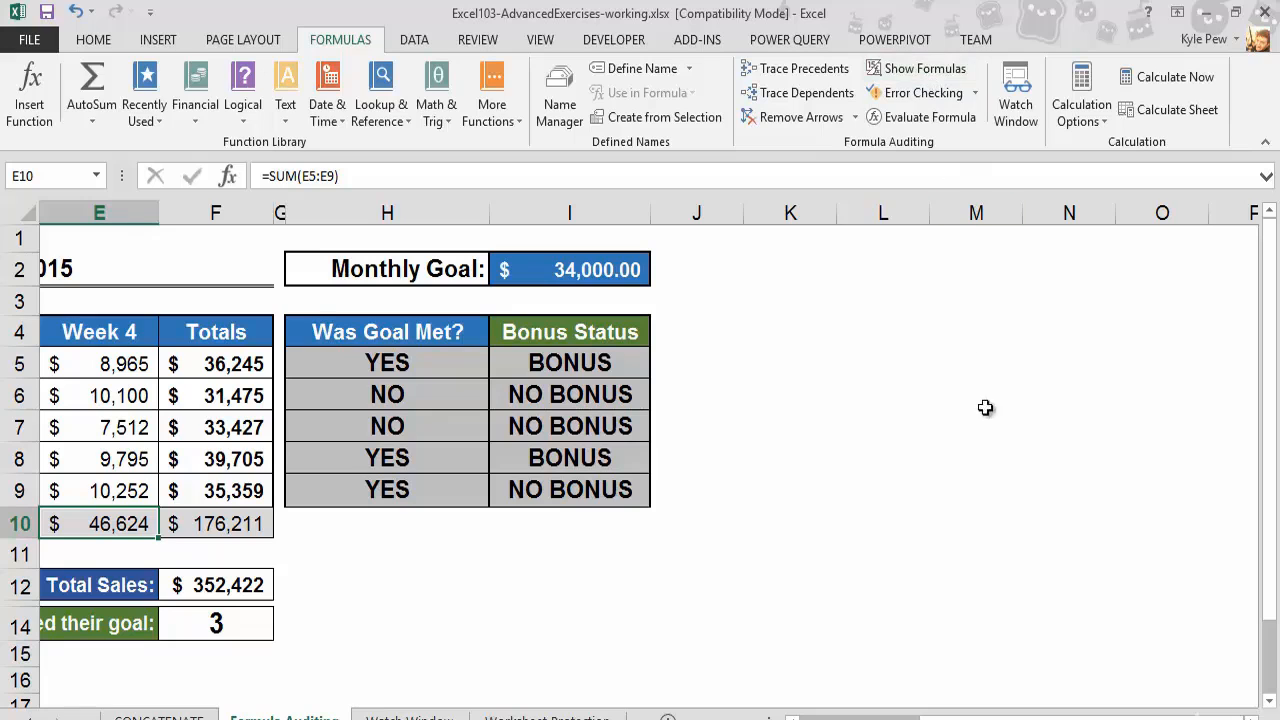
pyautogui.moveTo(935, 716); pyautogui.dragTo(780, 713)
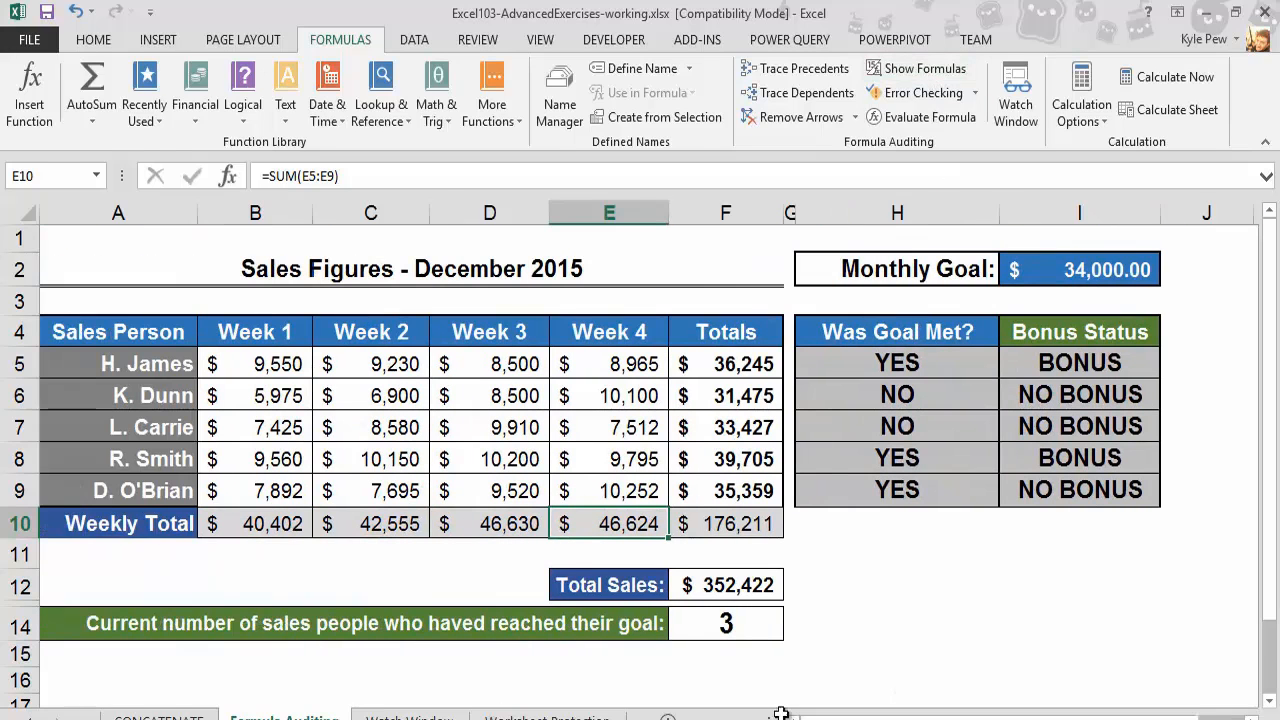
# Check the print preview of the sheet with its formulas displayed, and switch the sheet back to showing values
pyautogui.click(916, 68)
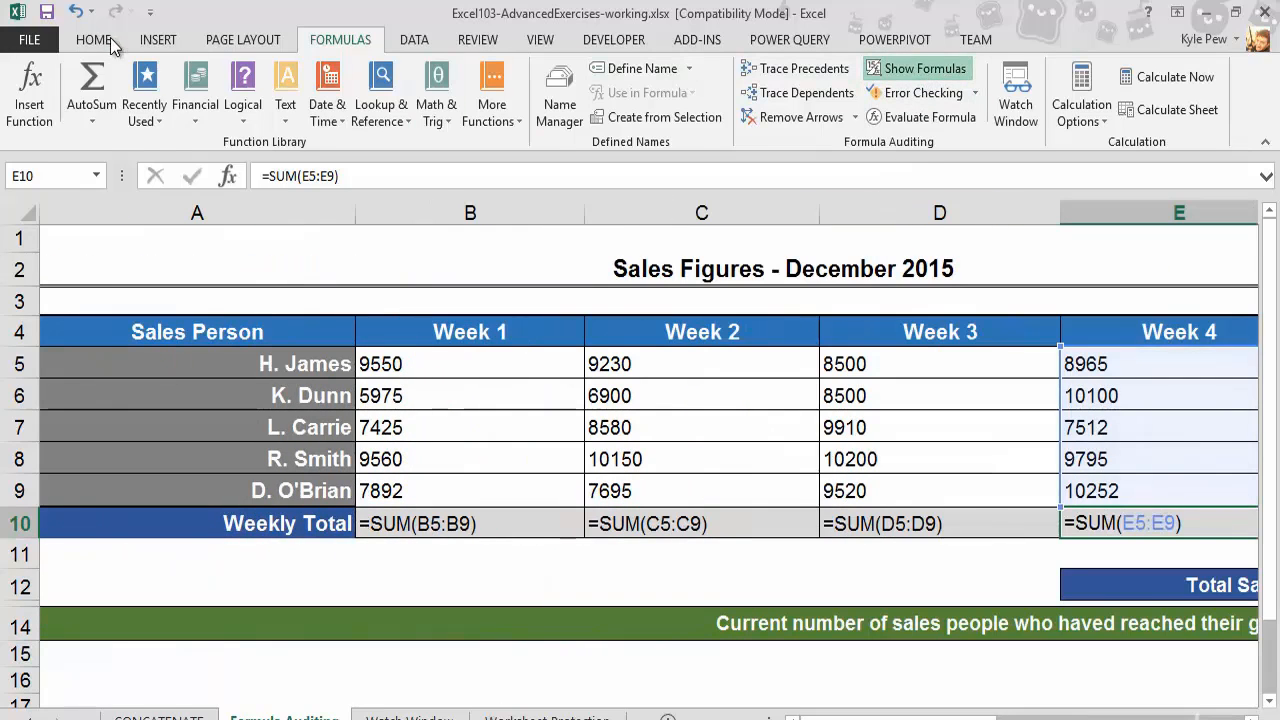
pyautogui.click(48, 38)
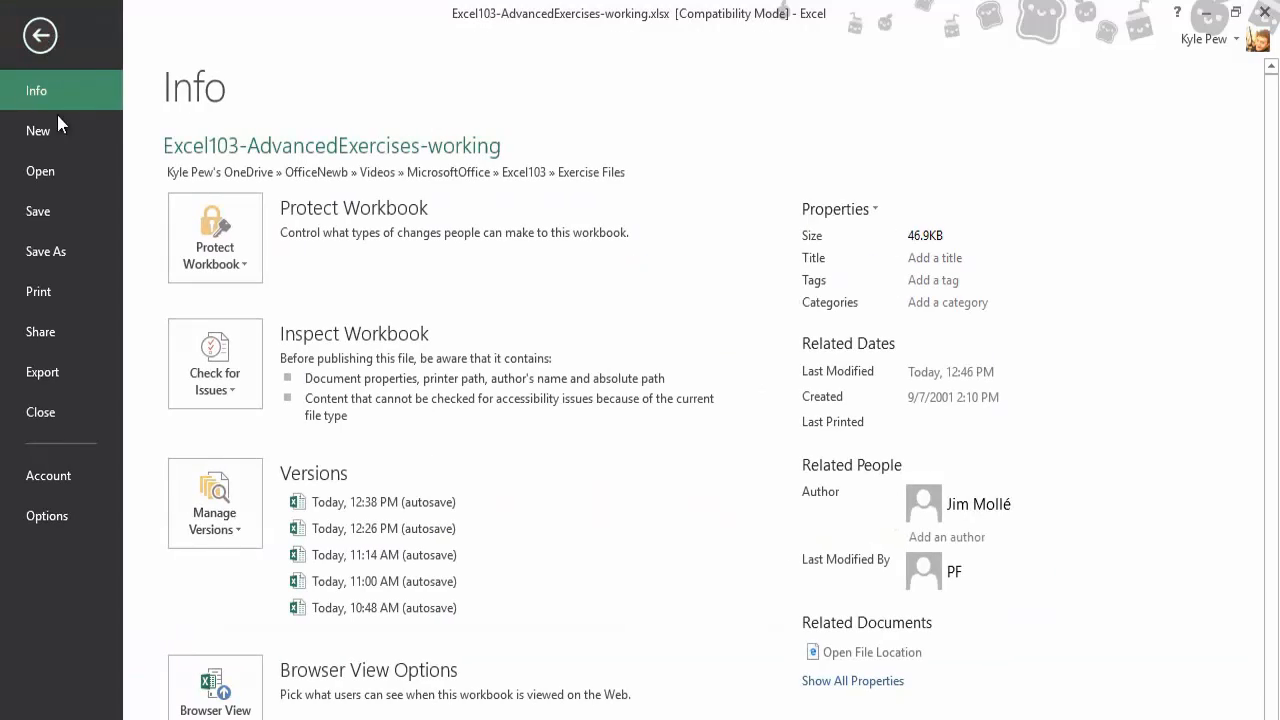
pyautogui.click(40, 292)
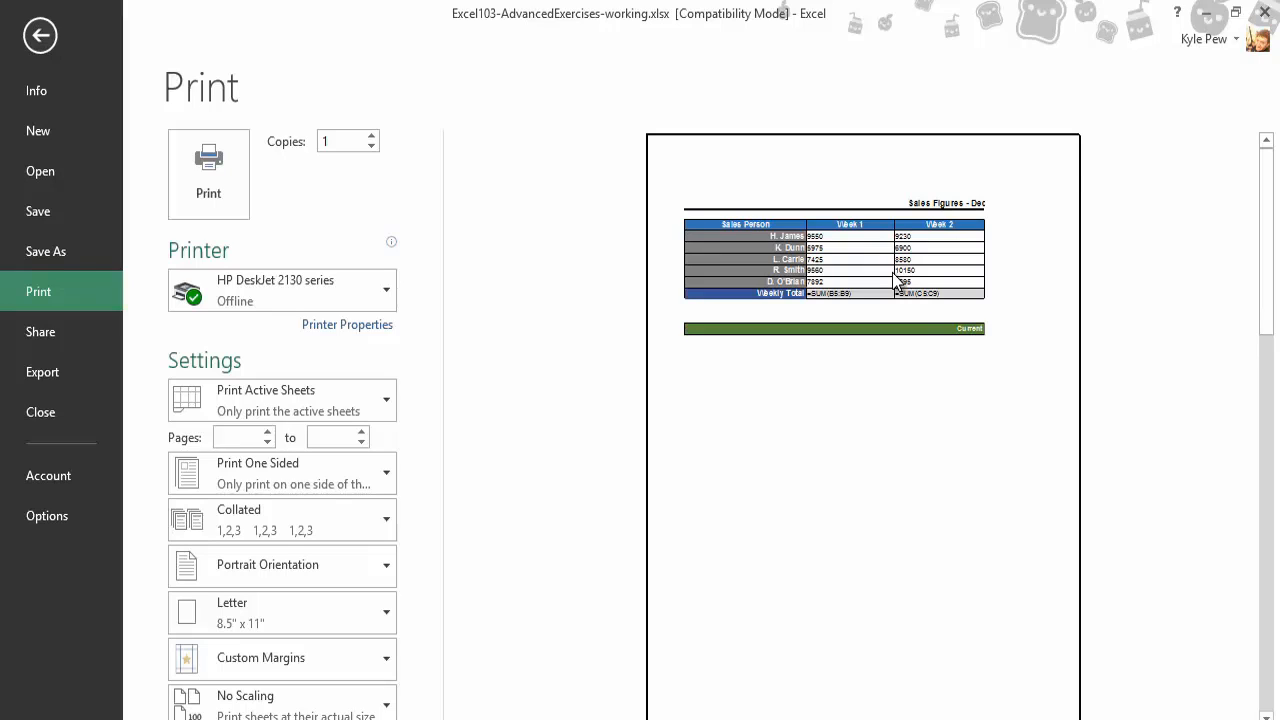
pyautogui.click(41, 36)
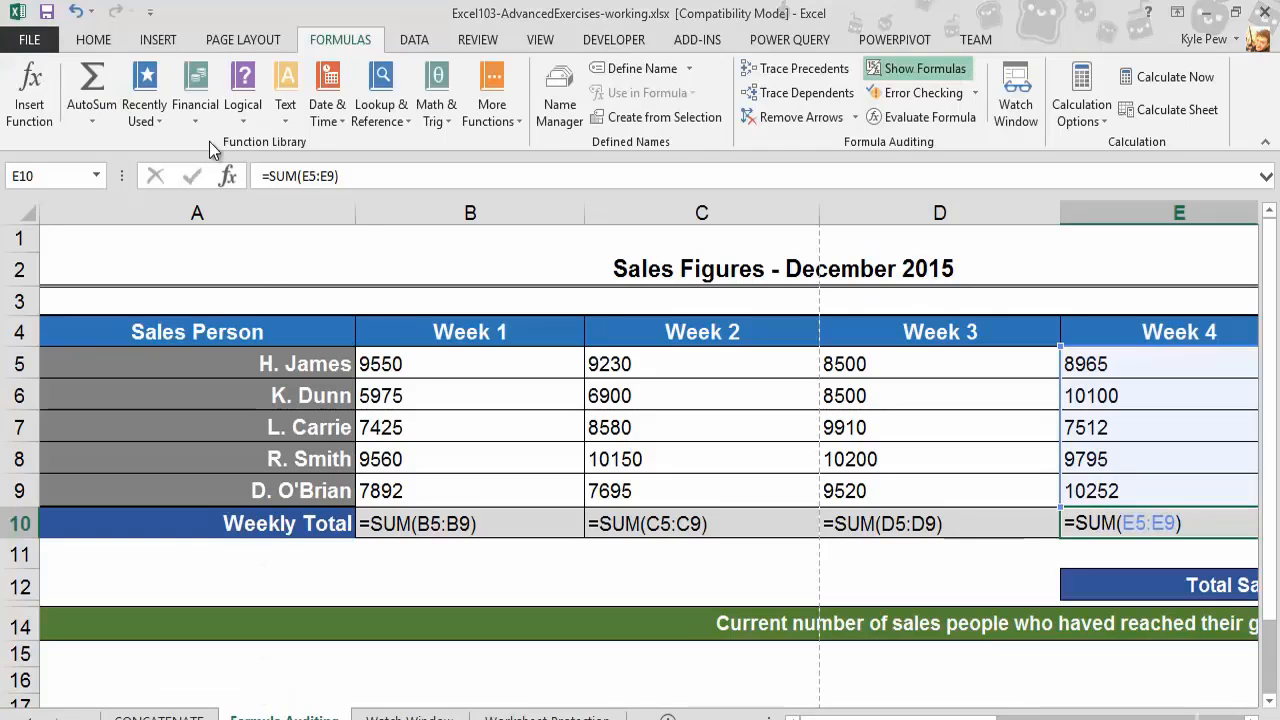
pyautogui.click(896, 76)
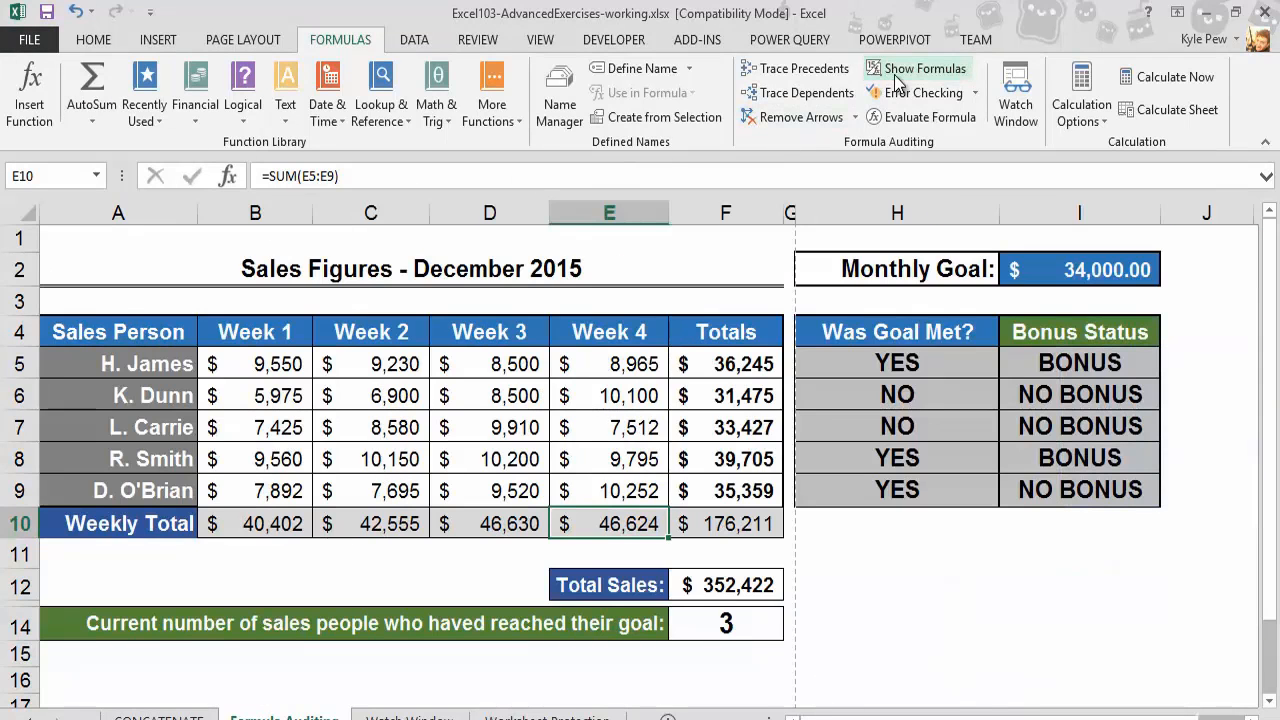